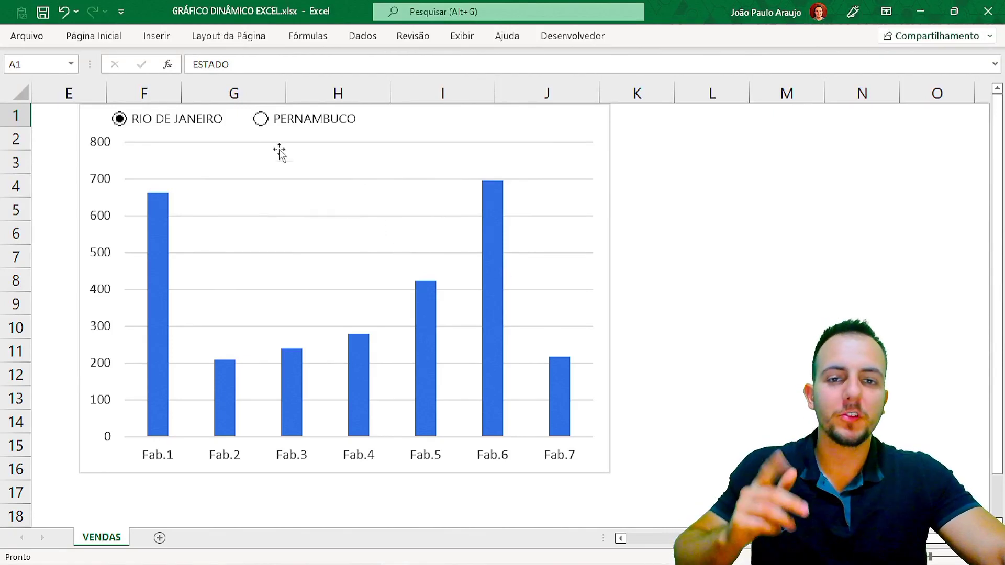
# Toggle the existing chart between Pernambuco and Rio de Janeiro quantities several times
pyautogui.click(260, 119)
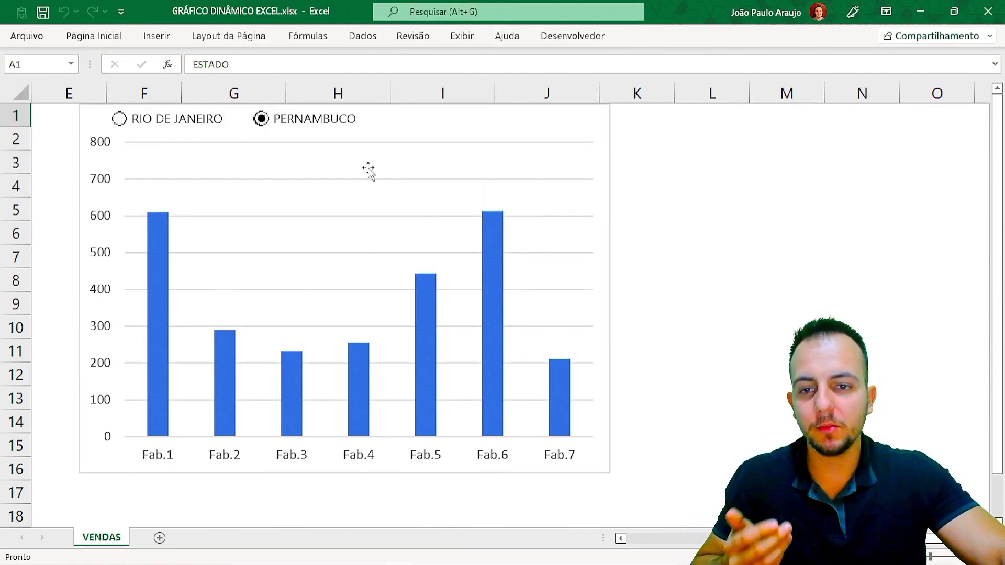
pyautogui.click(120, 119)
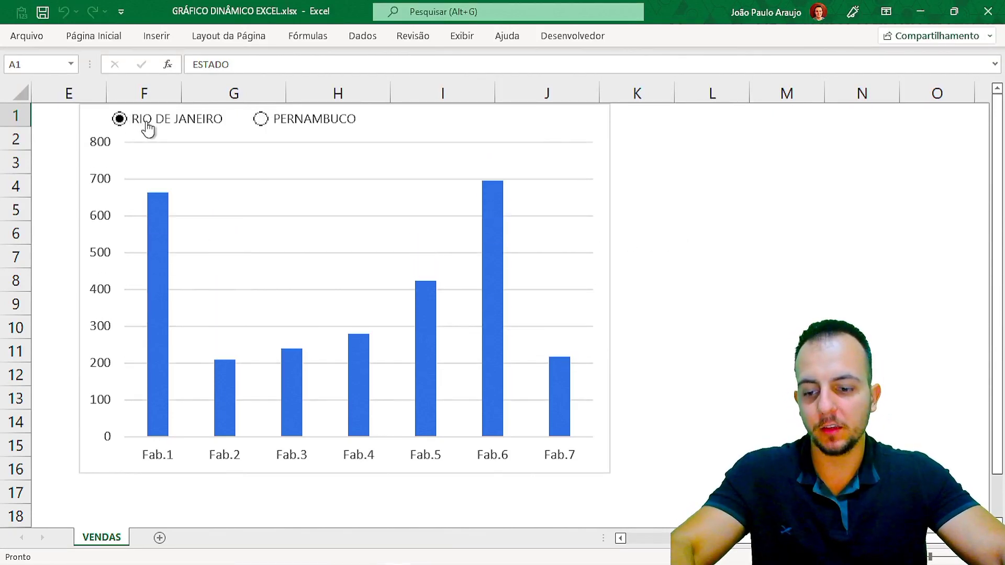
pyautogui.click(261, 120)
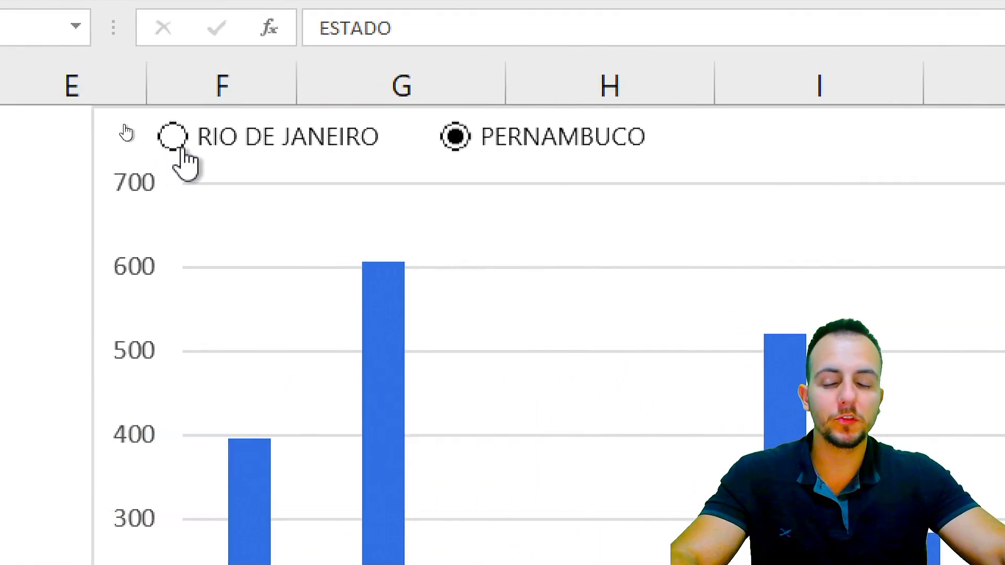
pyautogui.click(178, 146)
pyautogui.click(455, 140)
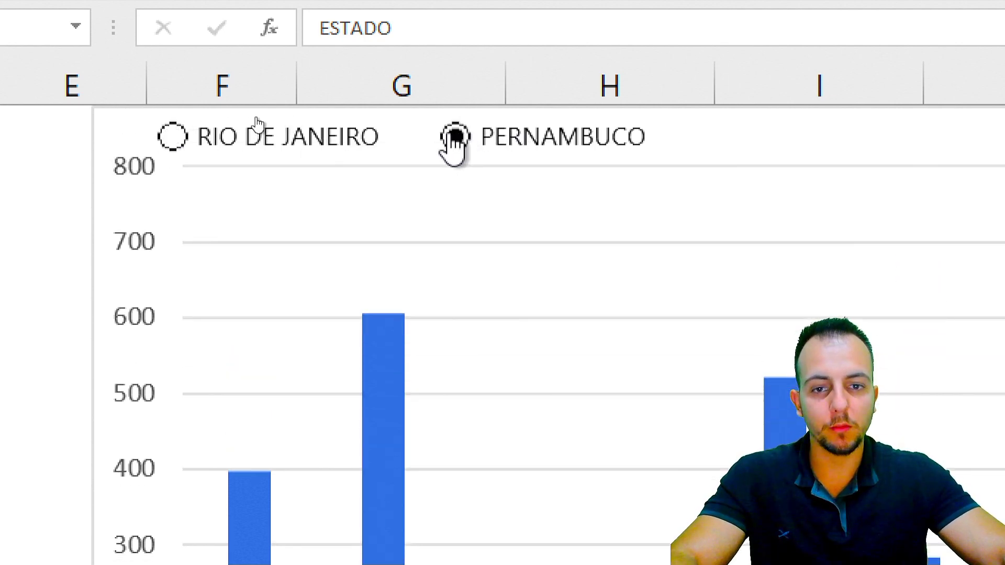
pyautogui.click(177, 141)
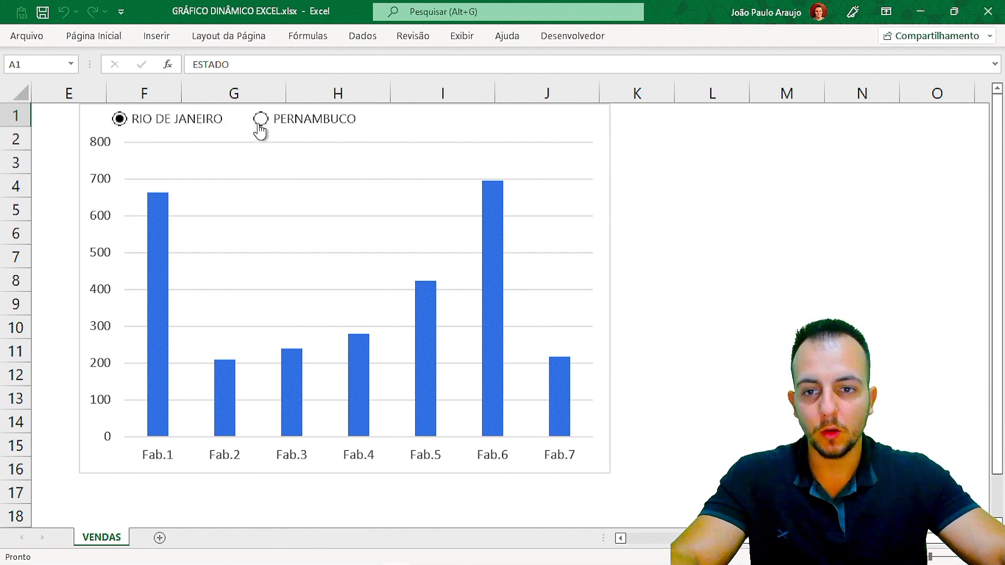
pyautogui.click(260, 120)
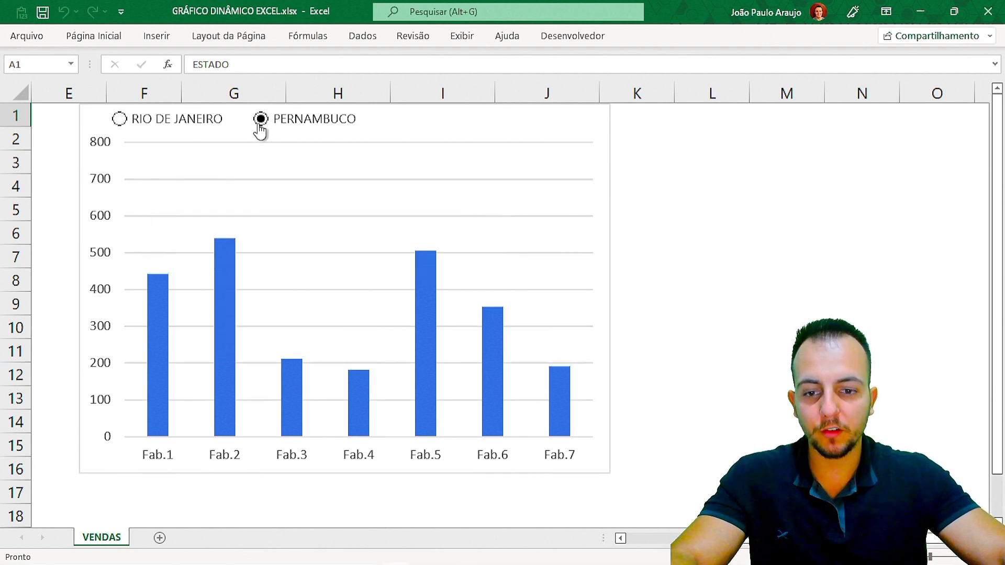
pyautogui.click(120, 120)
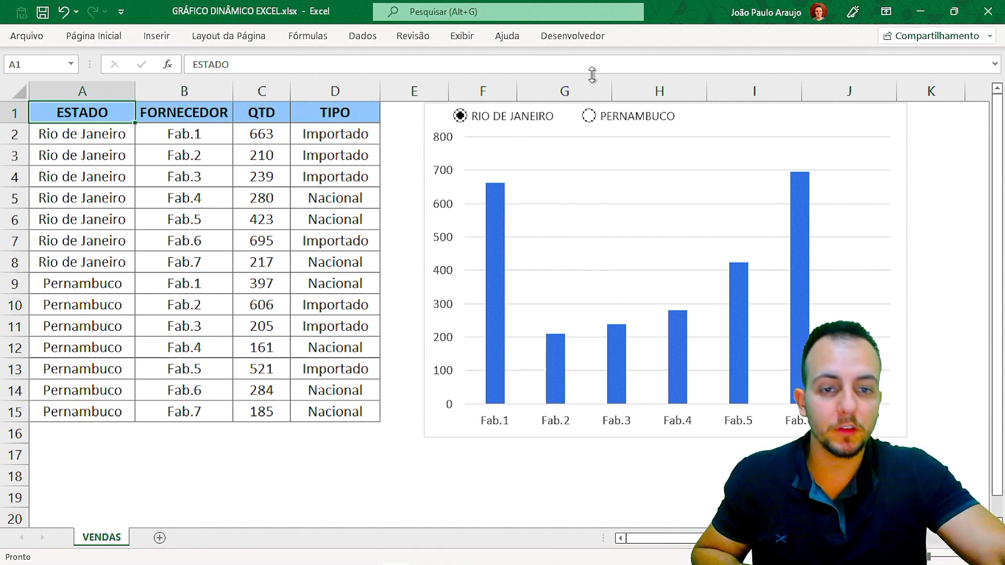
pyautogui.click(589, 116)
pyautogui.click(459, 117)
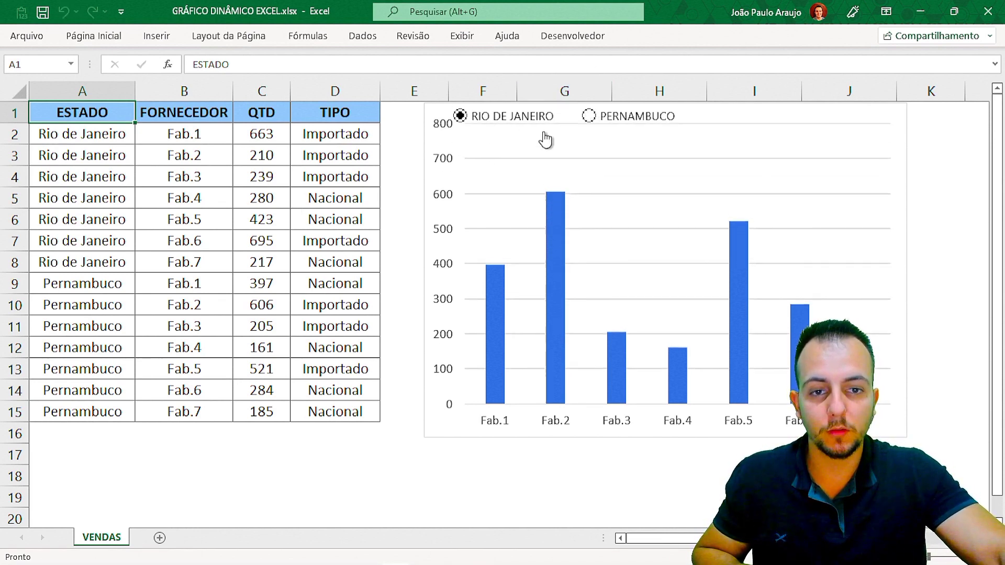
# Select ranges around the chart area, then return the chart to Rio de Janeiro quantities
pyautogui.hotkey('ctrl', '2')
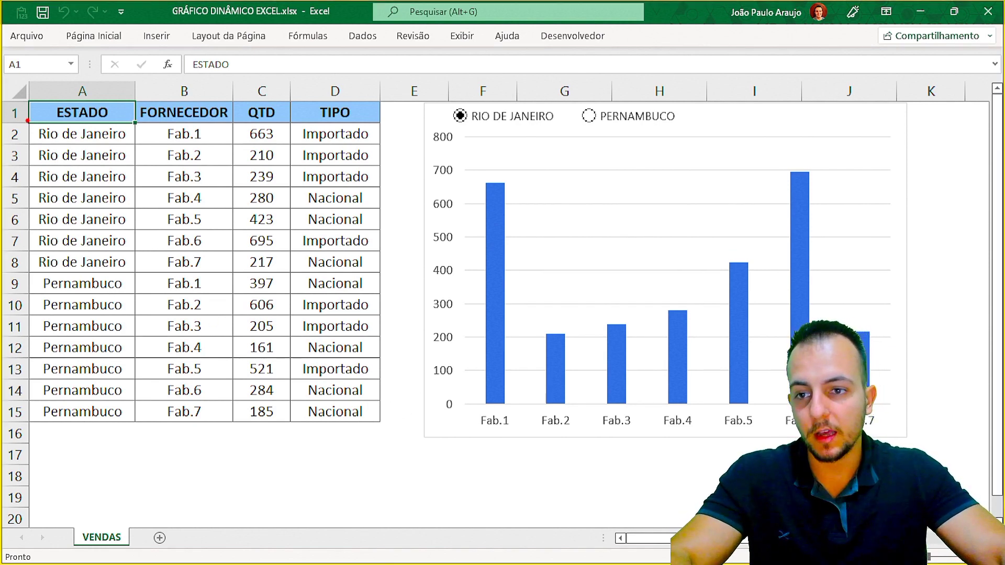
pyautogui.moveTo(28, 121); pyautogui.dragTo(388, 272)
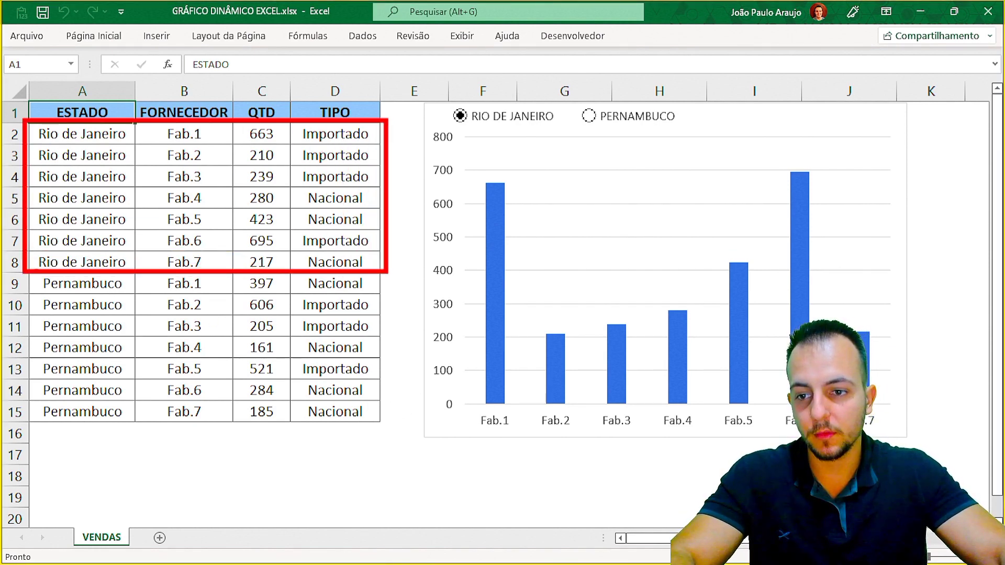
pyautogui.press('e')
pyautogui.moveTo(25, 270); pyautogui.dragTo(390, 427)
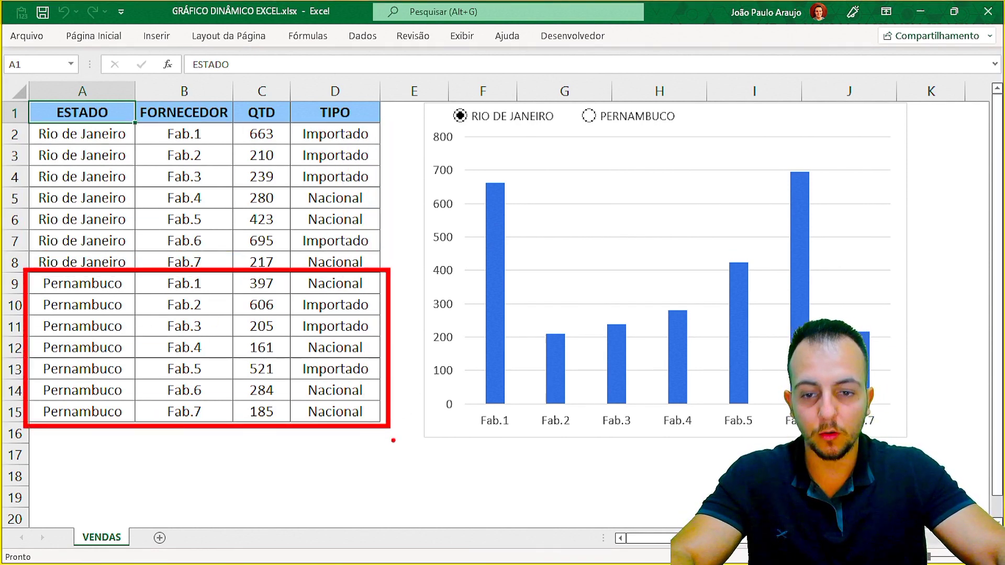
pyautogui.press('Escape')
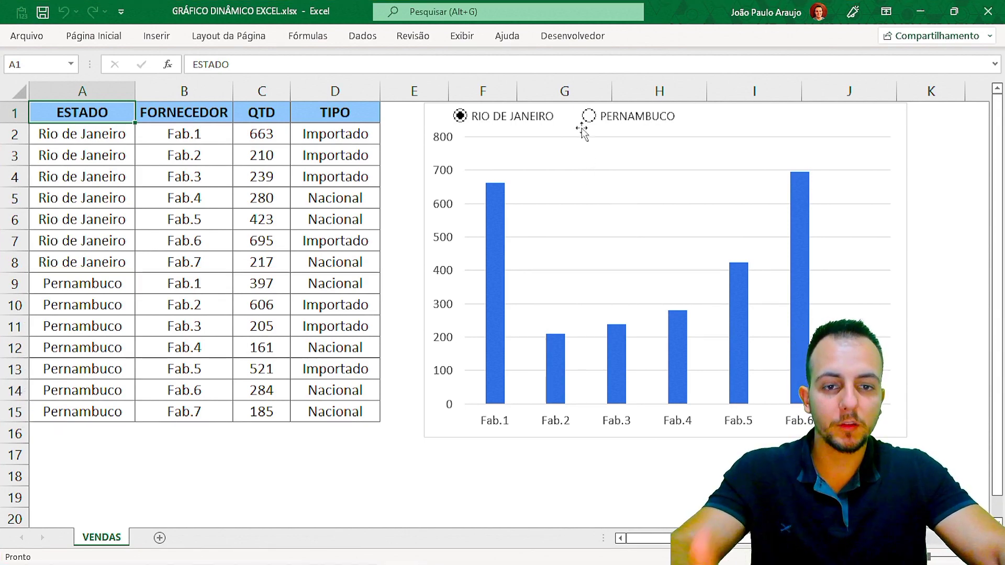
pyautogui.hscroll(3, 335, 261)
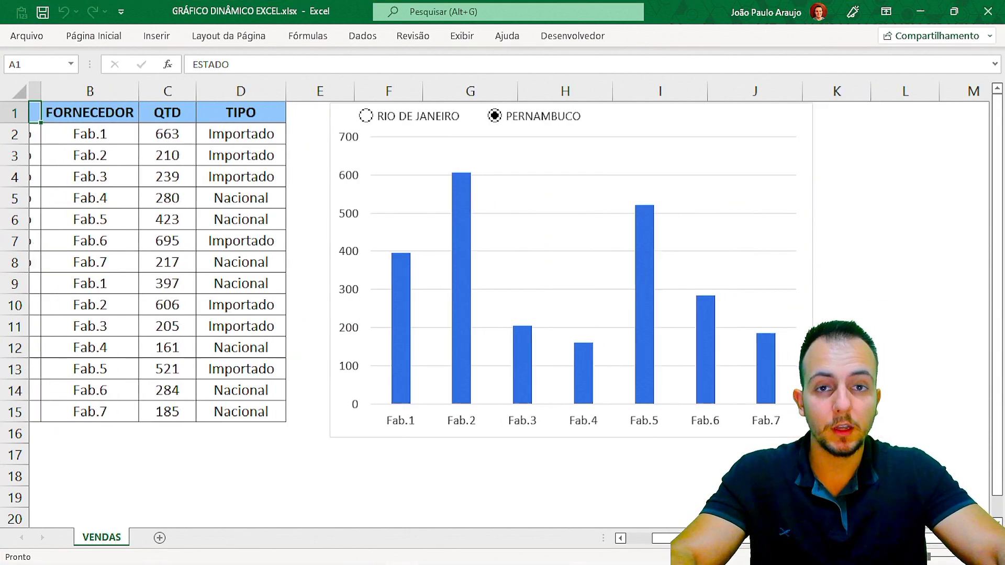
pyautogui.hscroll(2, 496, 260)
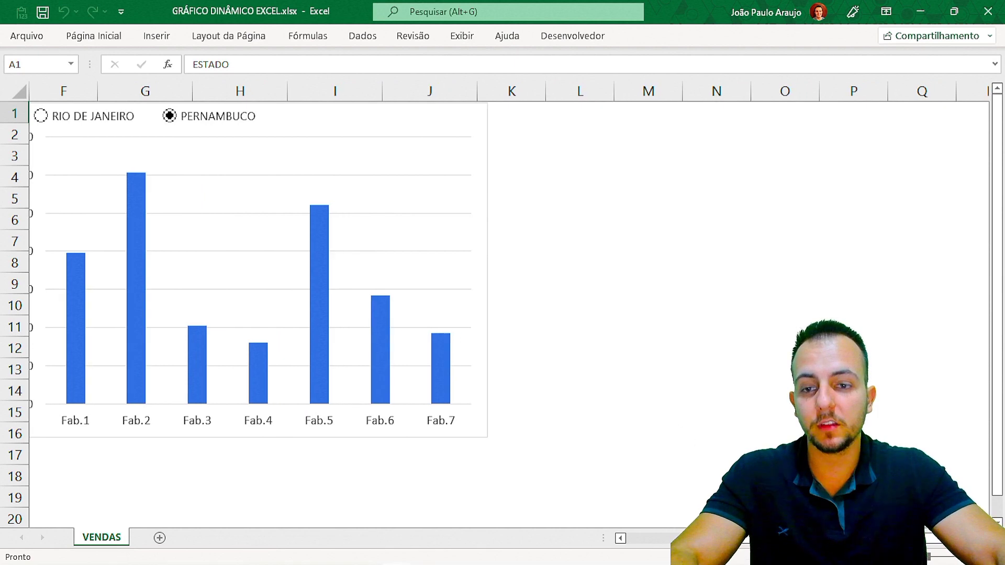
pyautogui.click(621, 538)
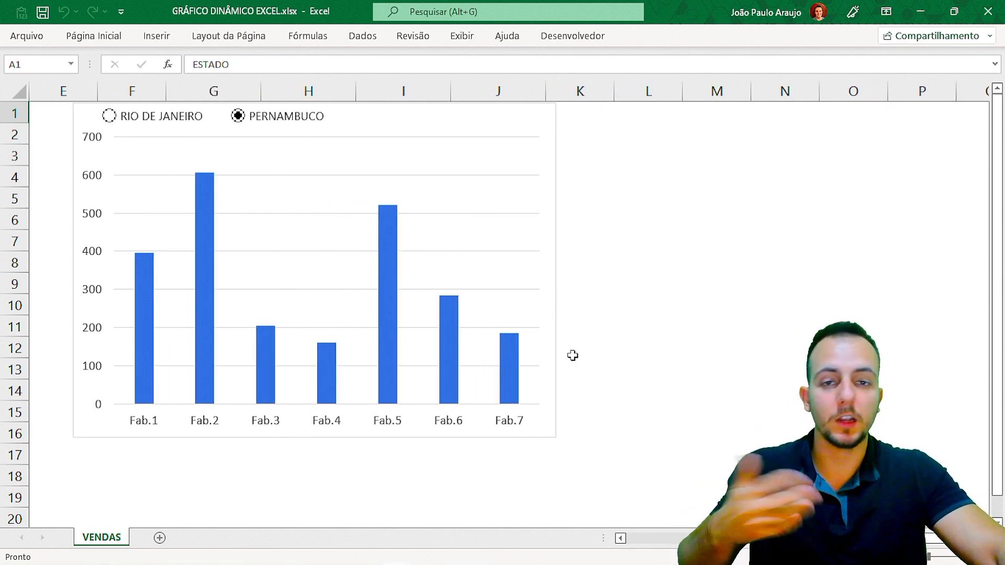
pyautogui.click(109, 125)
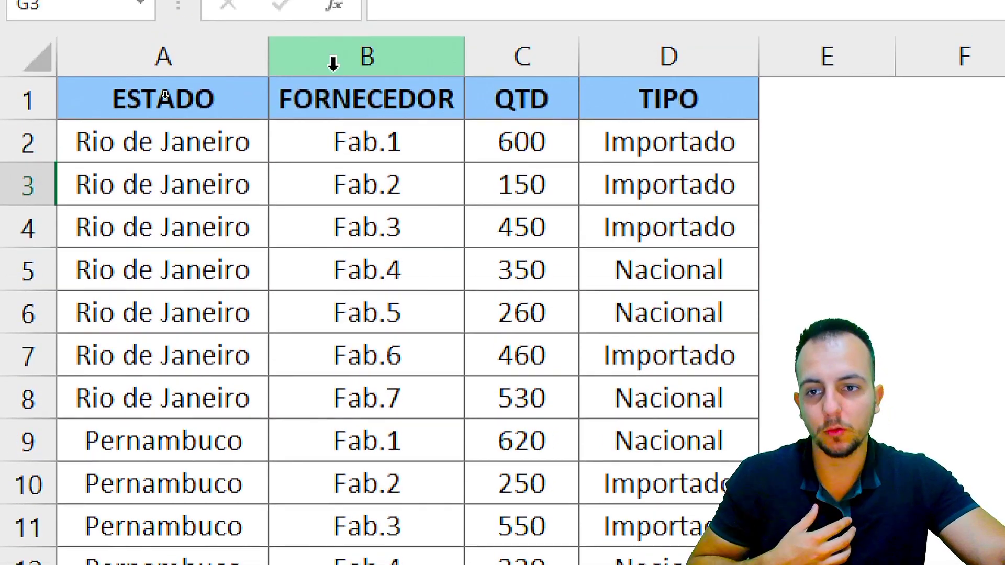
# Select columns ESTADO, FORNECEDOR, QTD and TIPO in turn, then return to cell A1
pyautogui.click(213, 63)
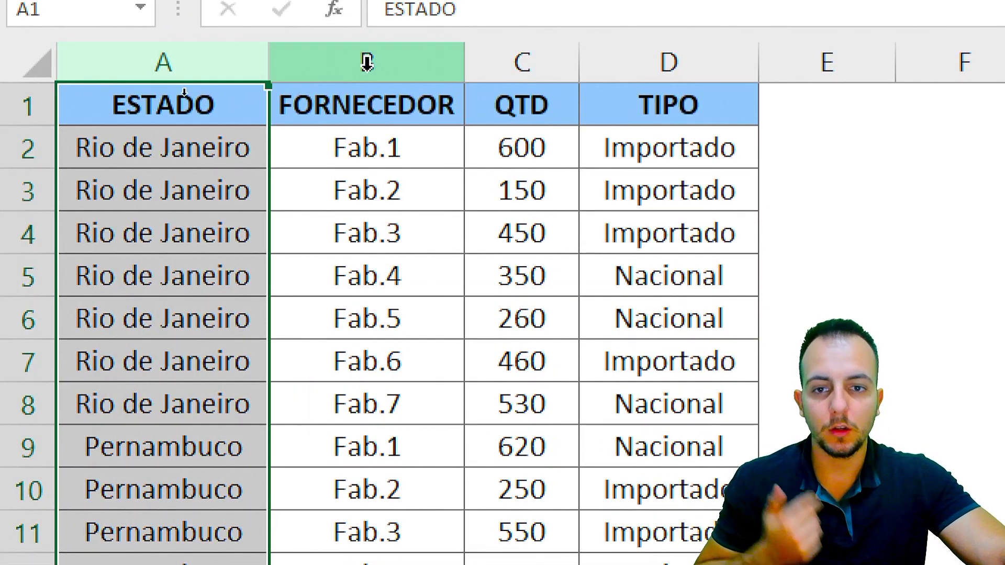
pyautogui.click(366, 63)
pyautogui.click(521, 66)
pyautogui.click(648, 65)
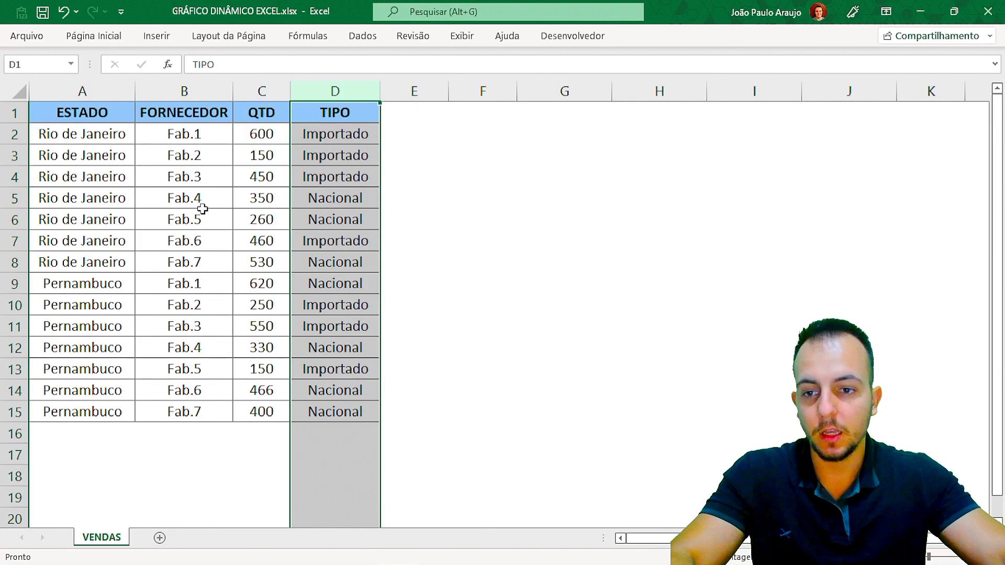
pyautogui.click(202, 210)
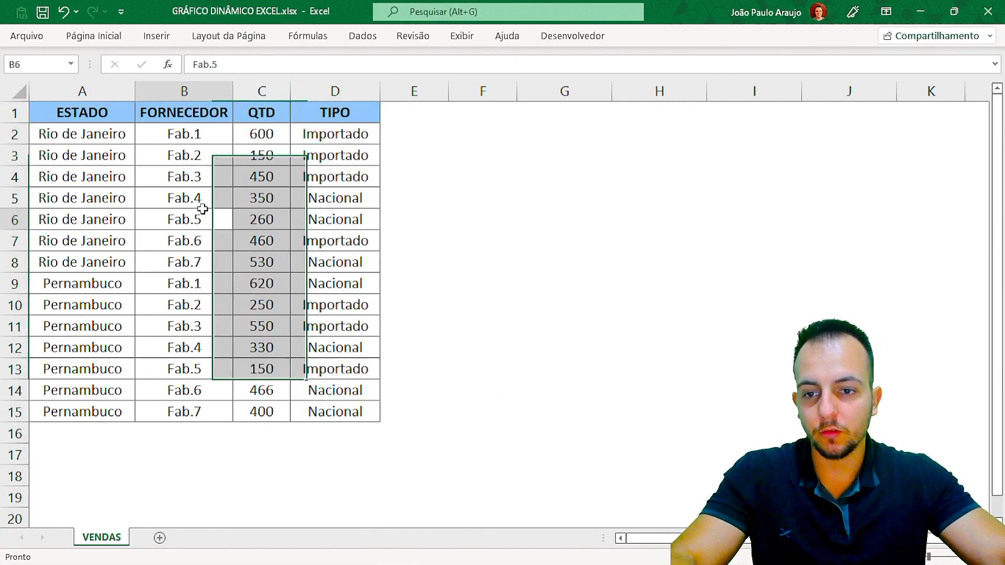
pyautogui.click(116, 115)
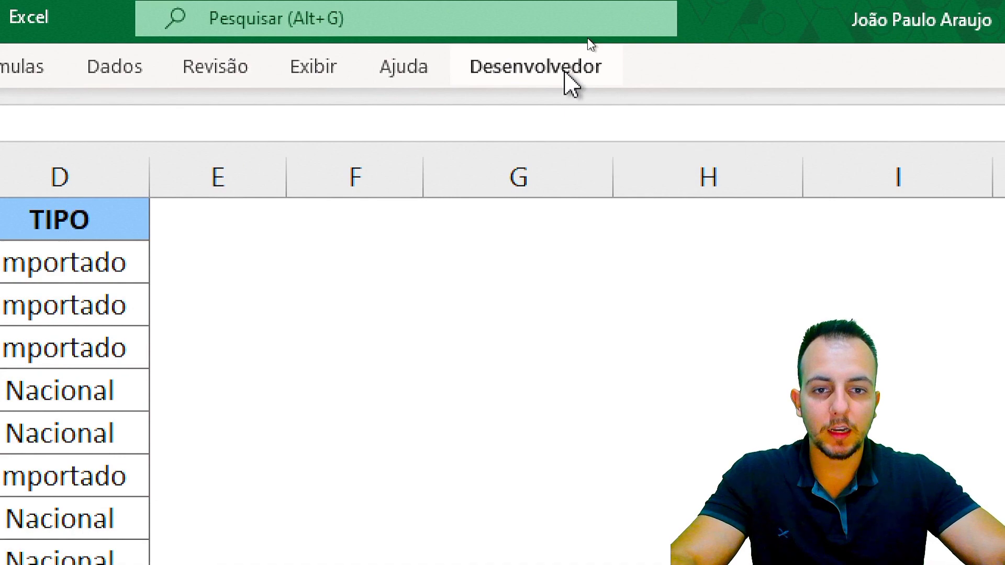
pyautogui.click(587, 39)
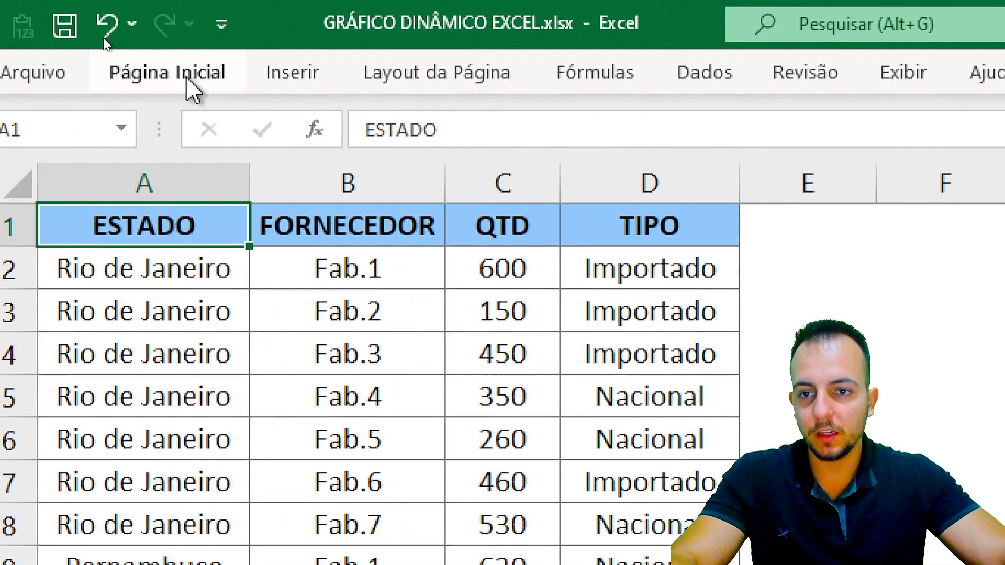
# Add Desenvolvedor from All Tabs to the main ribbon tabs through Customize the Ribbon
pyautogui.click(177, 77)
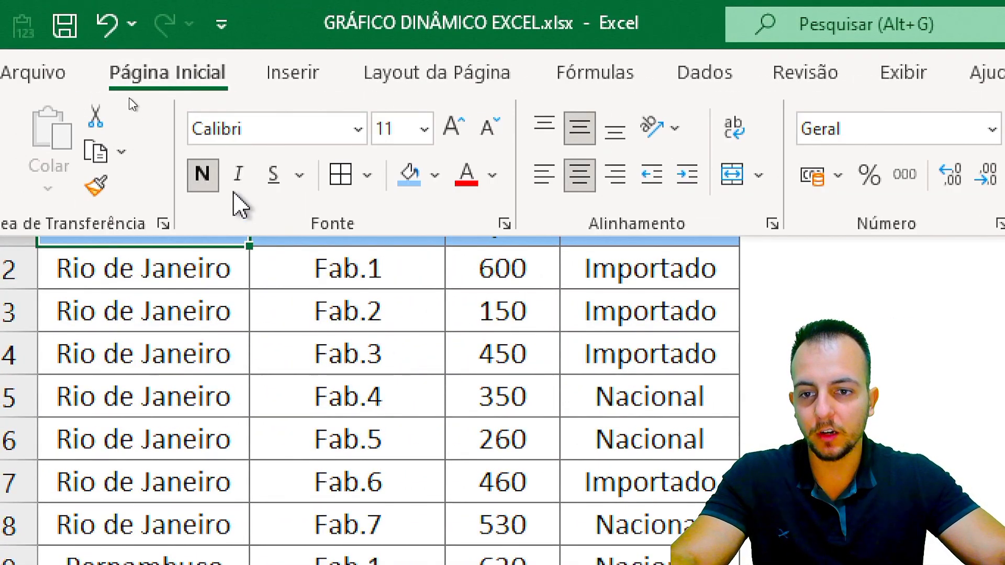
pyautogui.rightClick(245, 215)
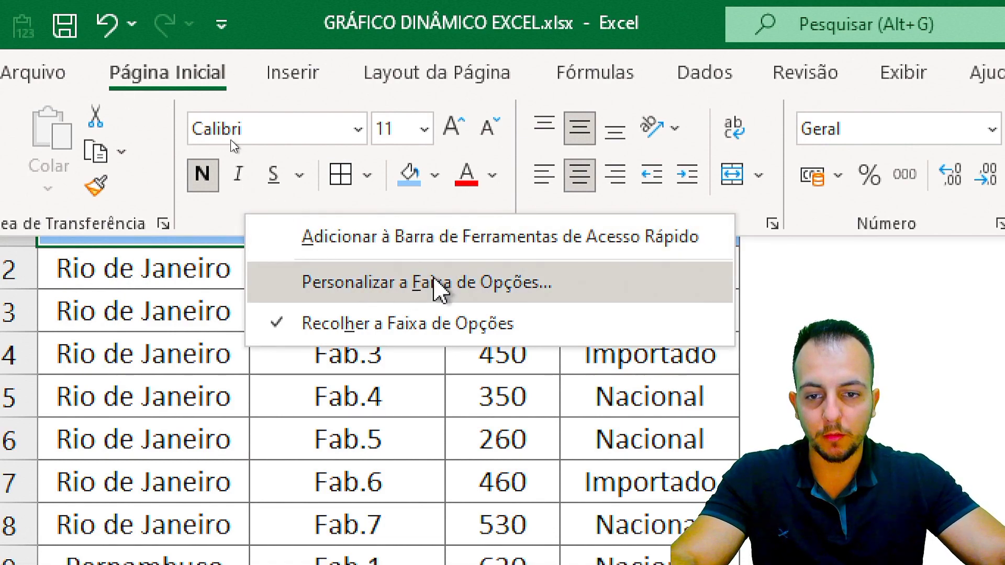
pyautogui.click(457, 282)
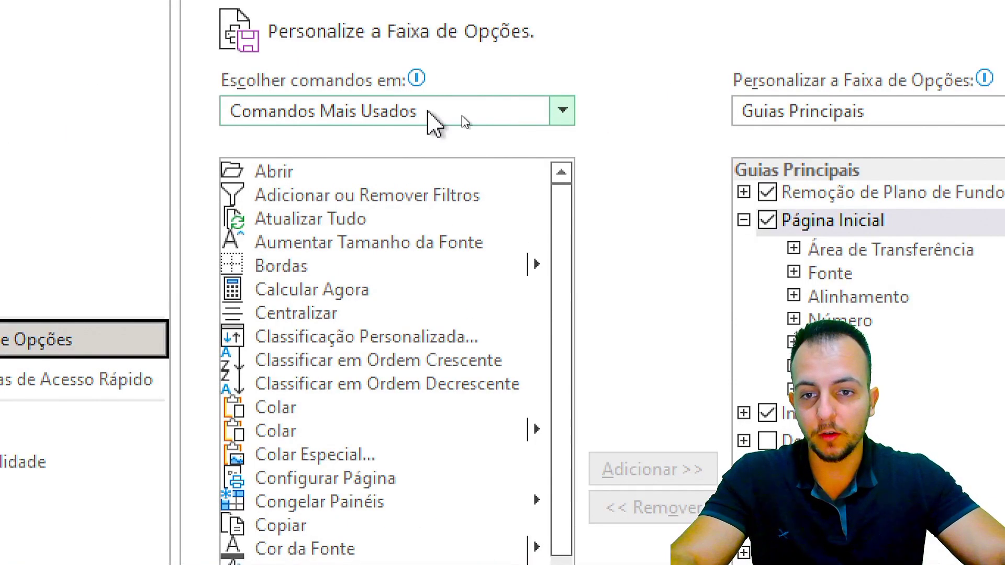
pyautogui.click(431, 119)
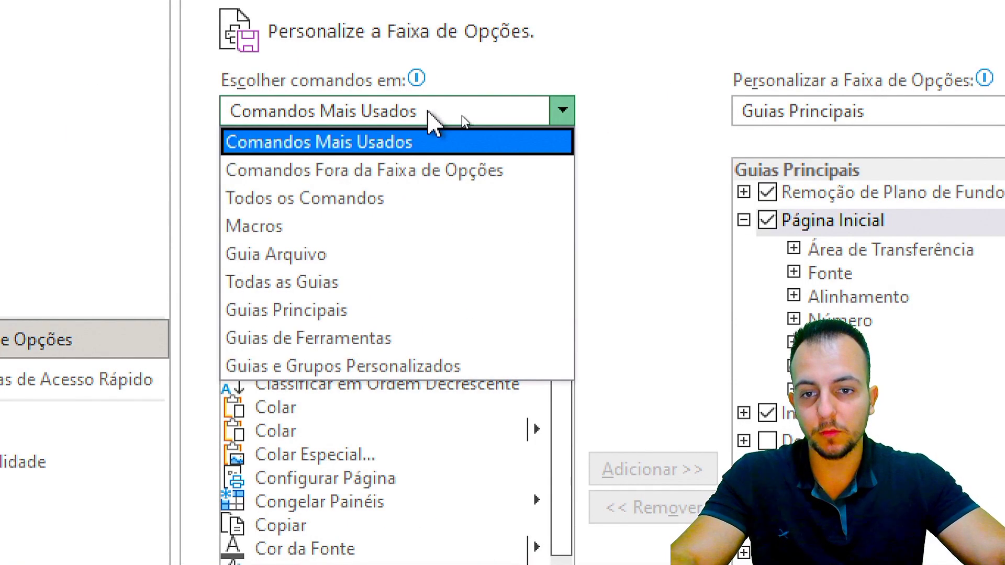
pyautogui.click(304, 282)
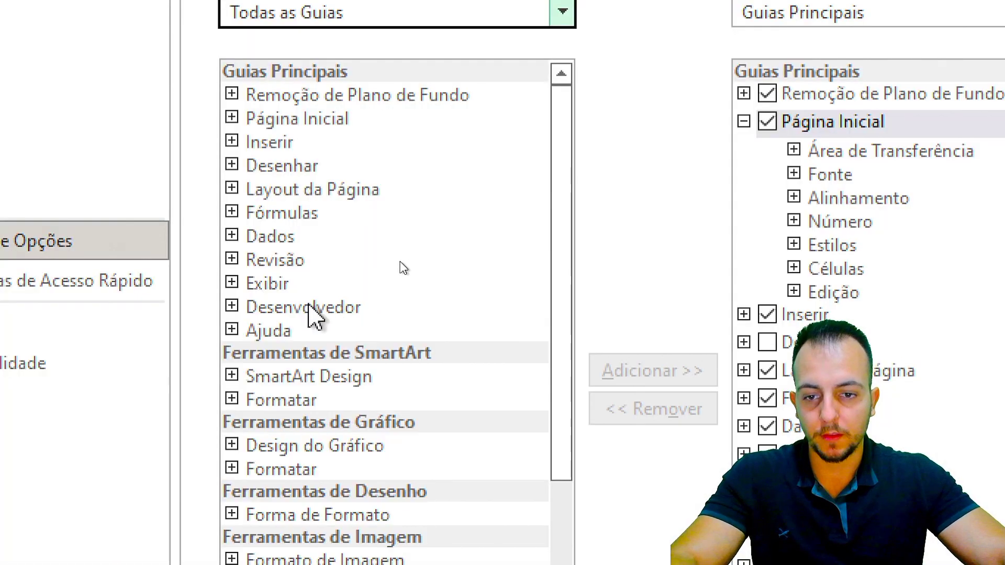
pyautogui.click(285, 309)
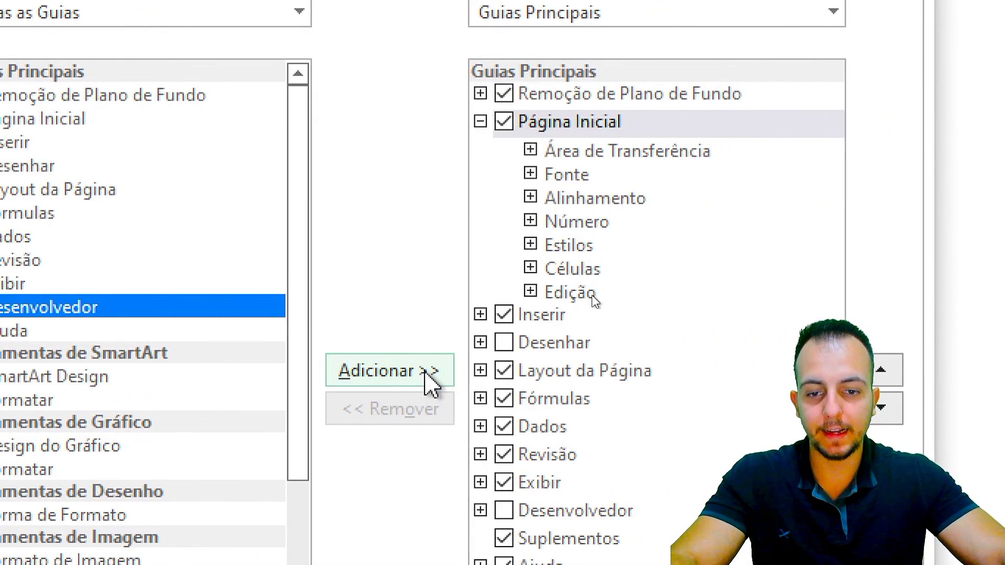
pyautogui.click(432, 384)
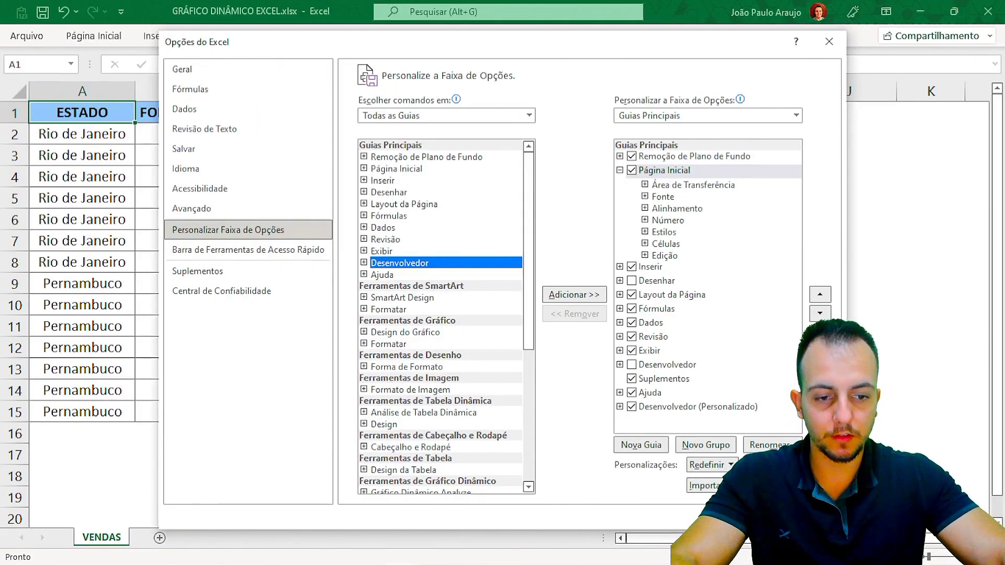
pyautogui.press('Return')
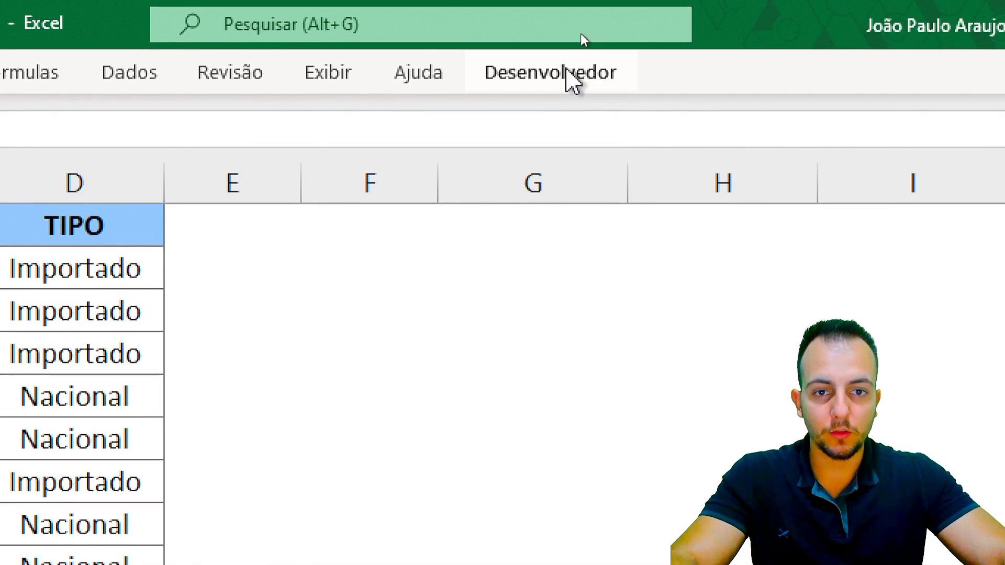
# Insert an option button from Desenvolvedor > Inserir and draw it beside the supplier table
pyautogui.click(581, 38)
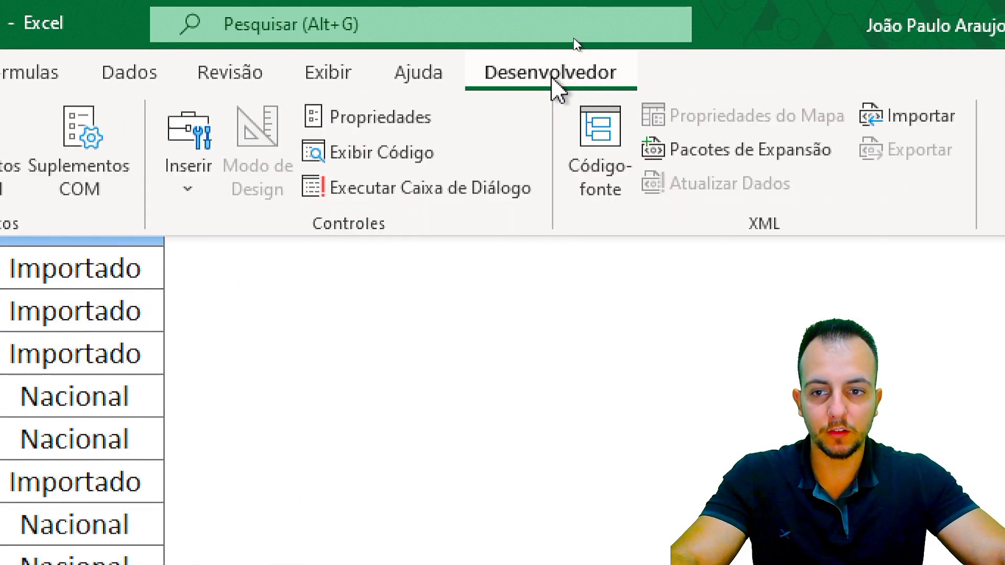
pyautogui.click(225, 189)
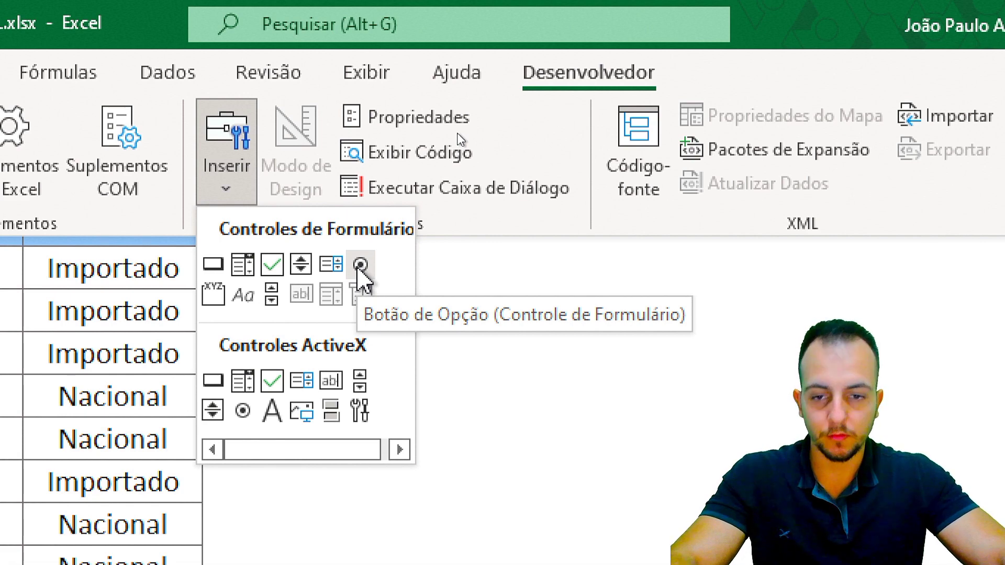
pyautogui.click(360, 265)
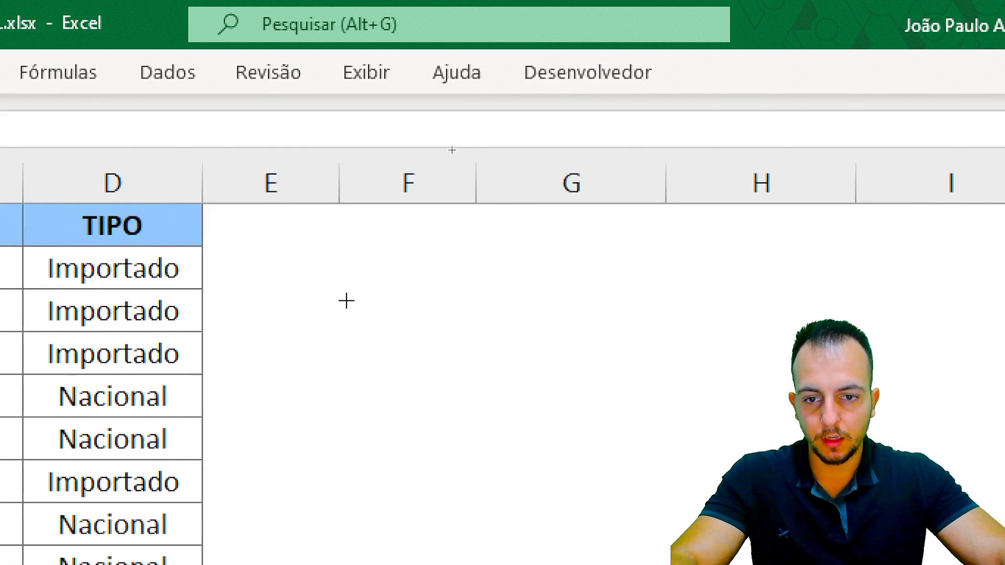
pyautogui.moveTo(340, 296)
pyautogui.mouseDown()
pyautogui.moveTo(666, 373)
pyautogui.moveTo(675, 390)
pyautogui.mouseUp()
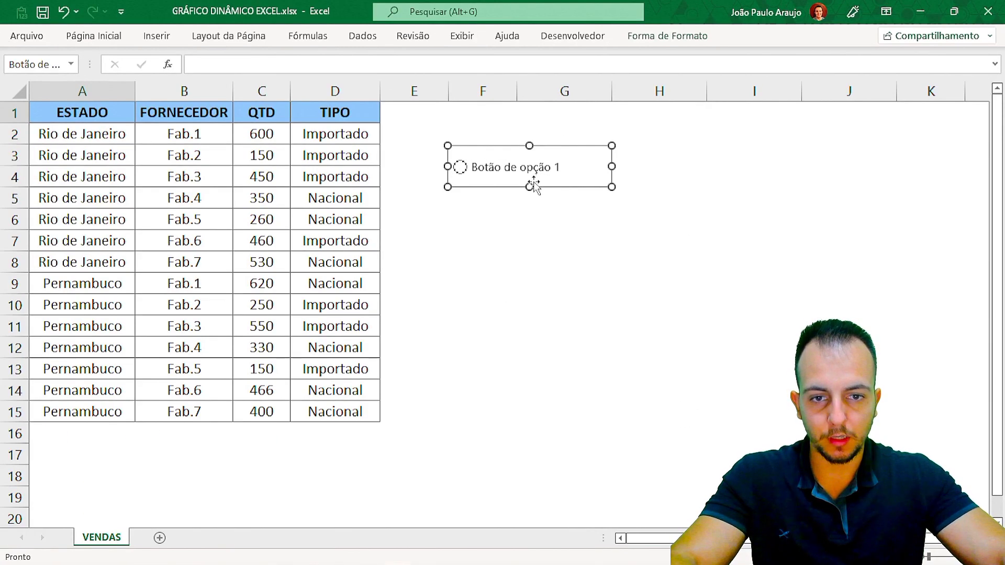
pyautogui.click(534, 187)
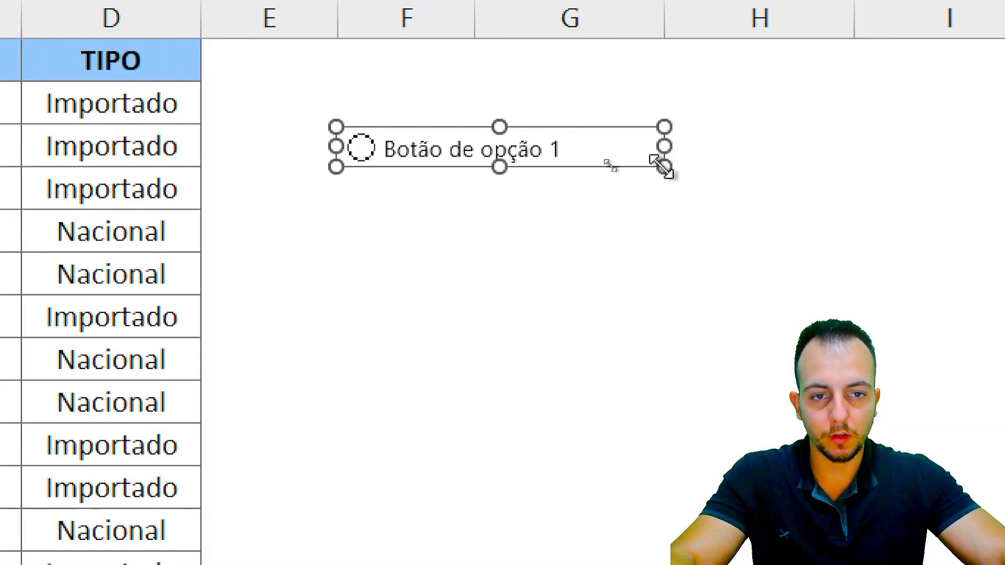
pyautogui.moveTo(663, 167)
pyautogui.mouseDown()
pyautogui.moveTo(637, 251)
pyautogui.moveTo(591, 278)
pyautogui.mouseUp()
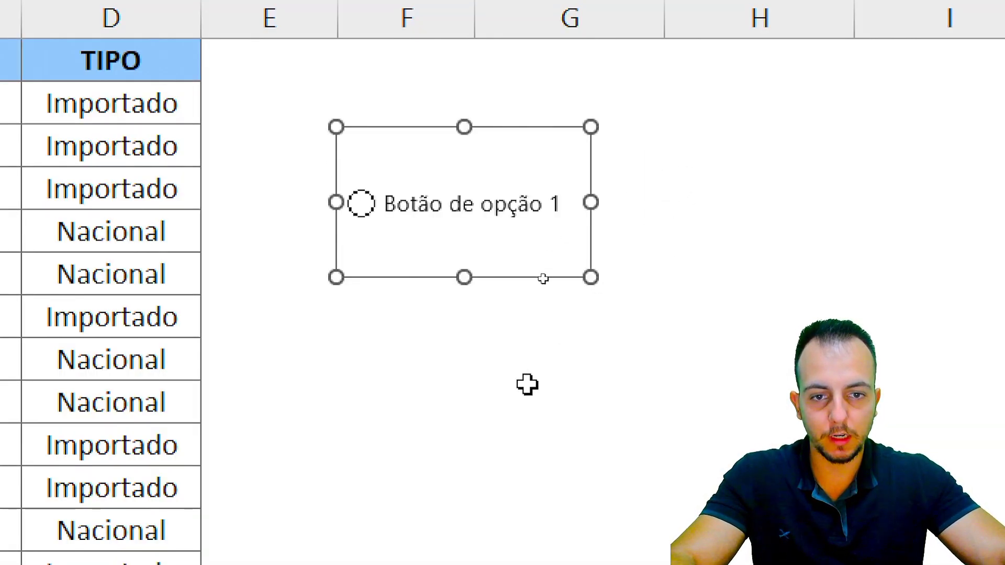
pyautogui.hotkey('ctrl', 'z')
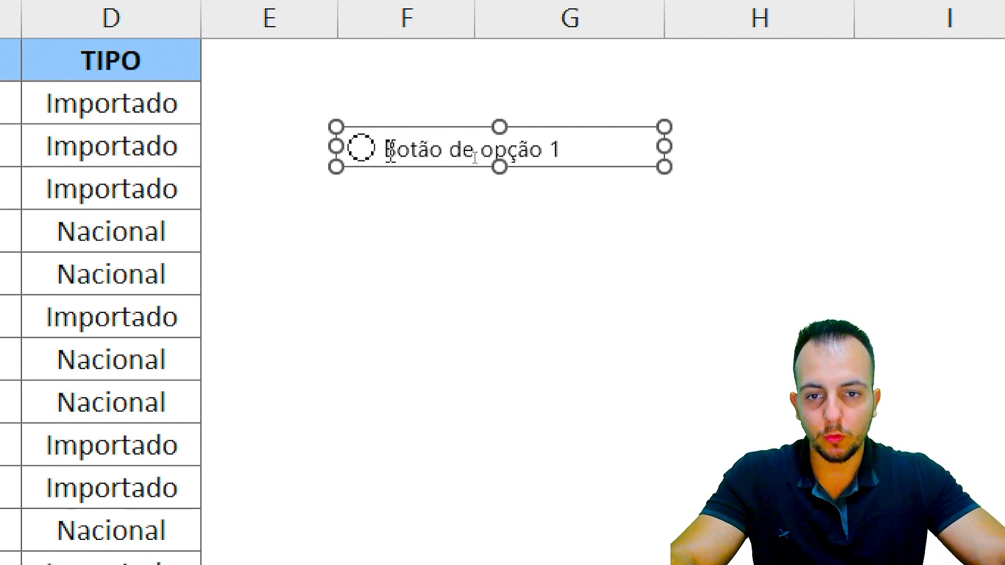
# Relabel the option button RIO DE JANEIRO, switch it on, and reselect it for editing
pyautogui.moveTo(390, 150); pyautogui.dragTo(563, 142)
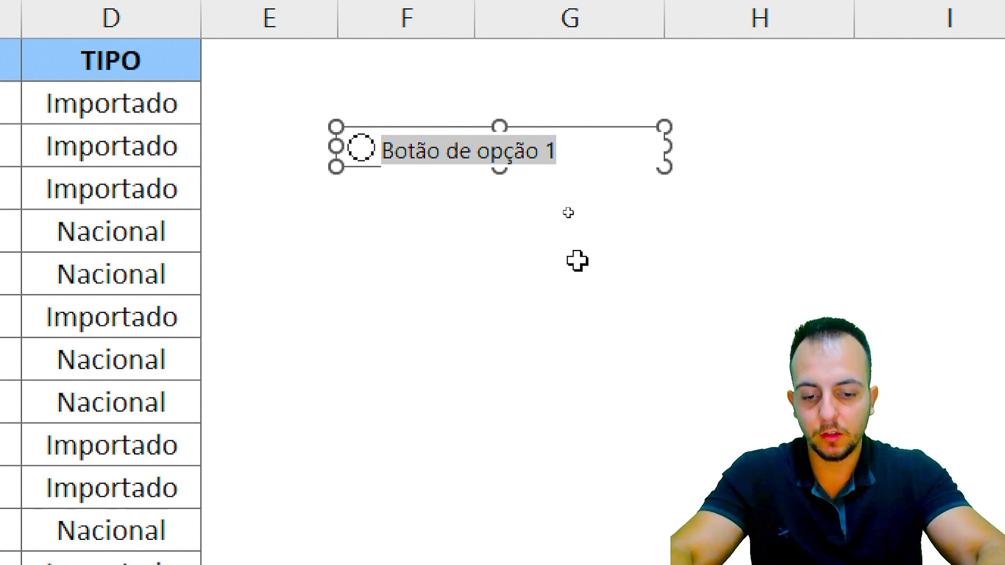
pyautogui.write('RIO DE JANEIRO')
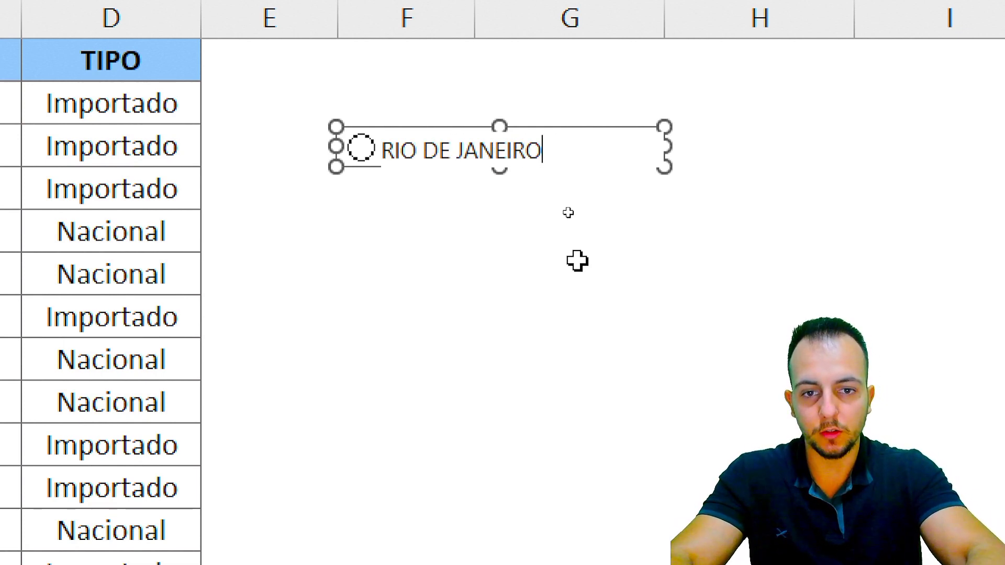
pyautogui.click(575, 257)
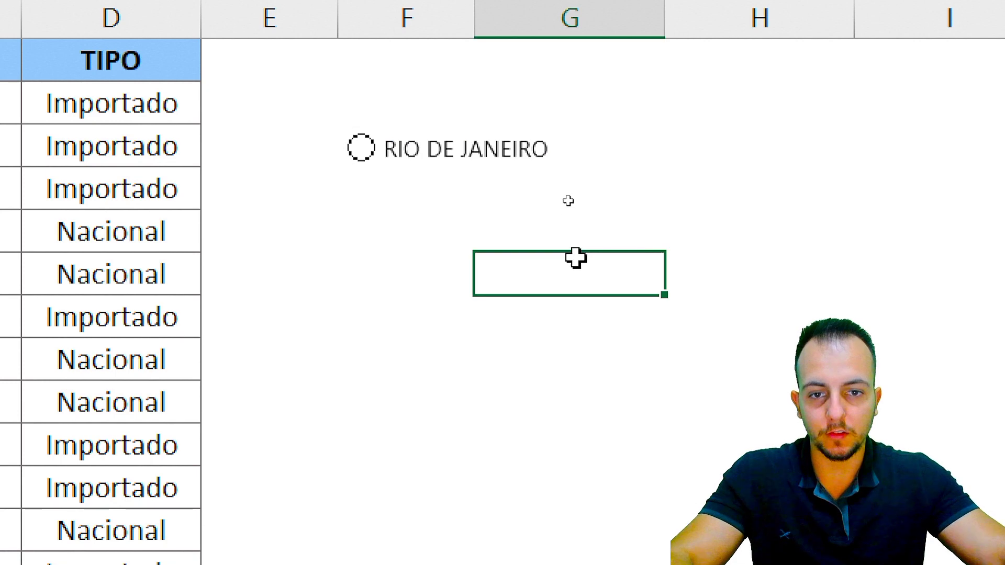
pyautogui.click(502, 157)
pyautogui.click(364, 151)
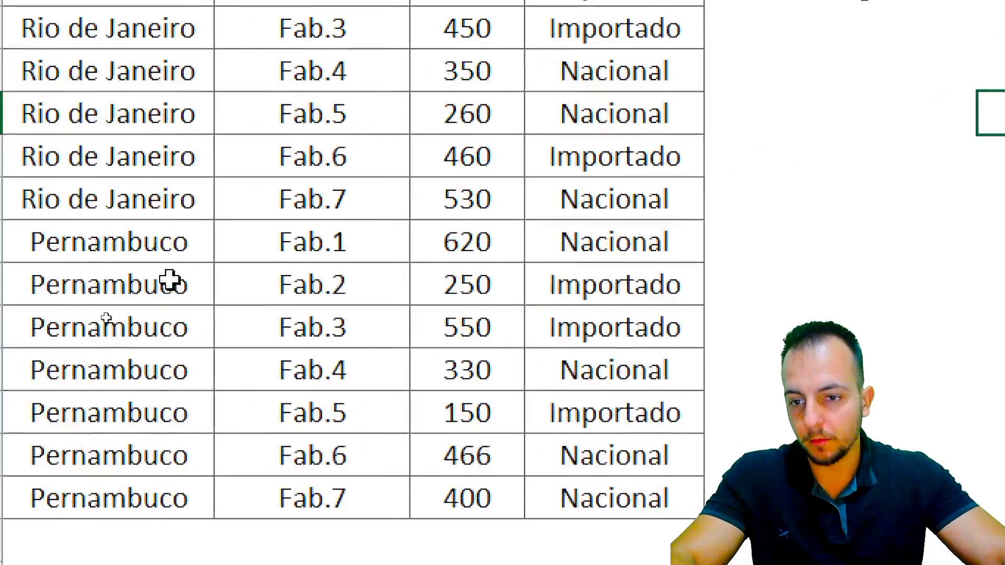
pyautogui.moveTo(168, 231); pyautogui.dragTo(176, 495)
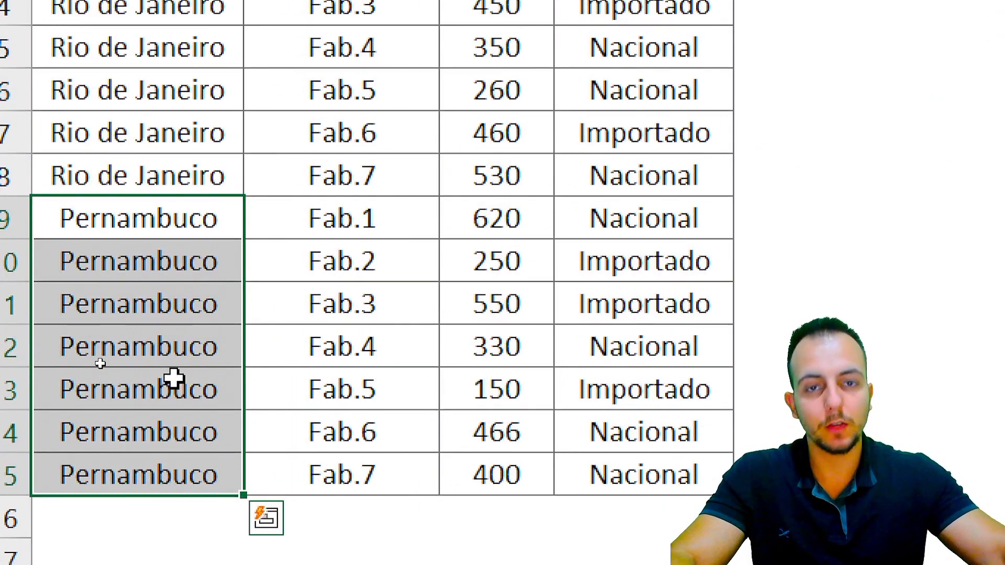
pyautogui.scroll(1, 246, 70)
pyautogui.scroll(1, 246, 71)
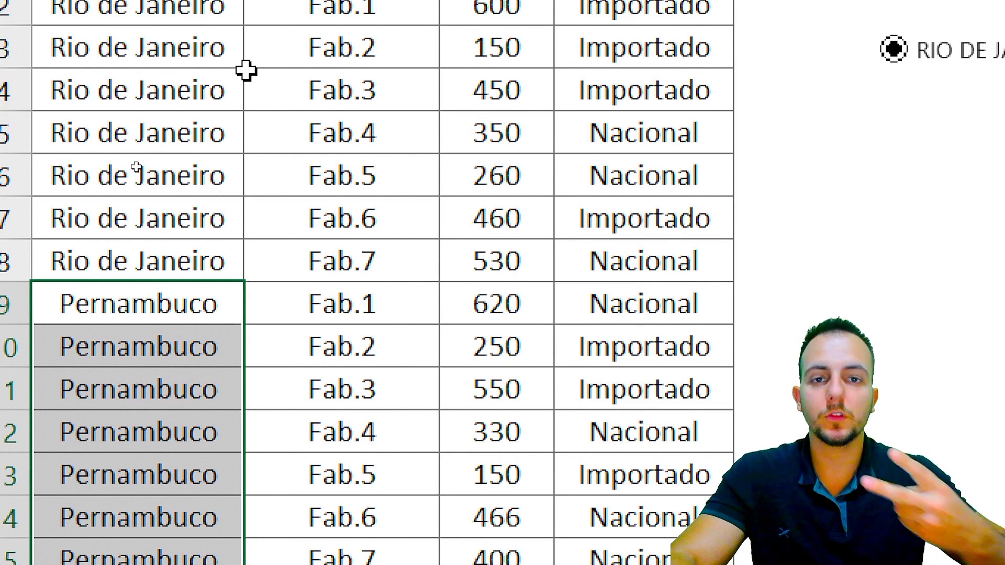
pyautogui.moveTo(123, 131); pyautogui.dragTo(141, 361)
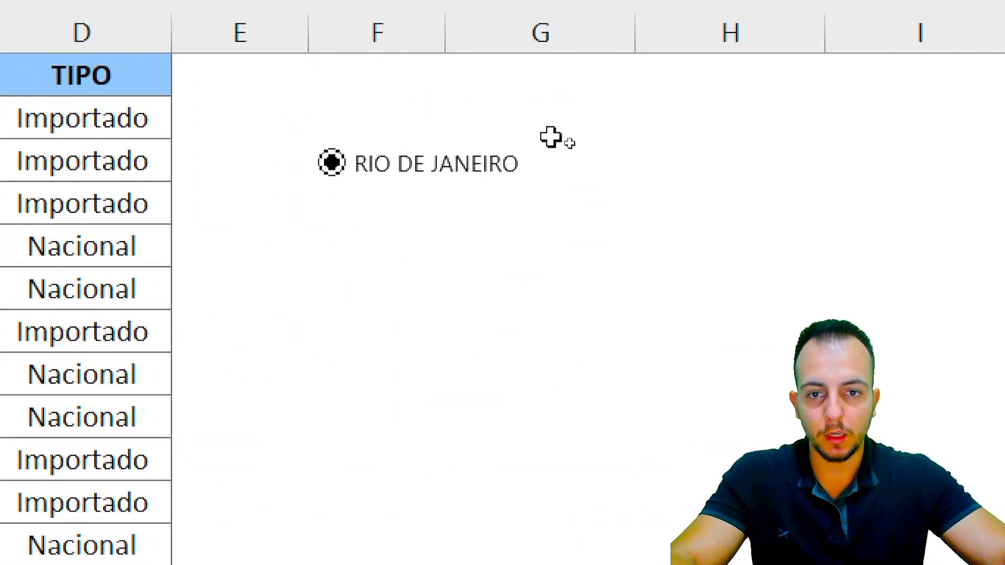
pyautogui.keyDown('ctrl'); pyautogui.click(510, 157); pyautogui.keyUp('ctrl')
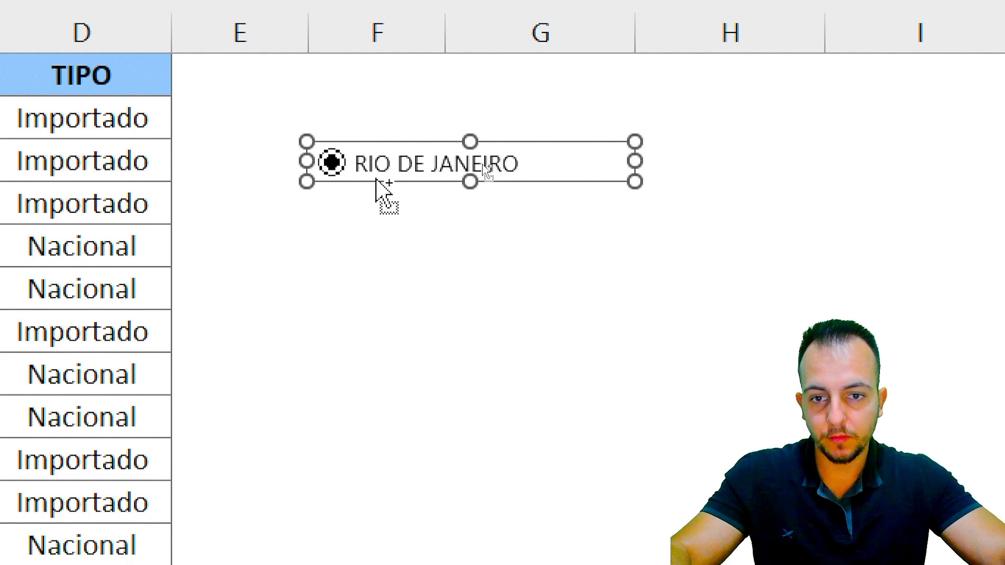
# Ctrl-drag a copy of the option button below, relabel it PERNAMBUCO, and test toggling both
pyautogui.moveTo(384, 194); pyautogui.dragTo(377, 227)
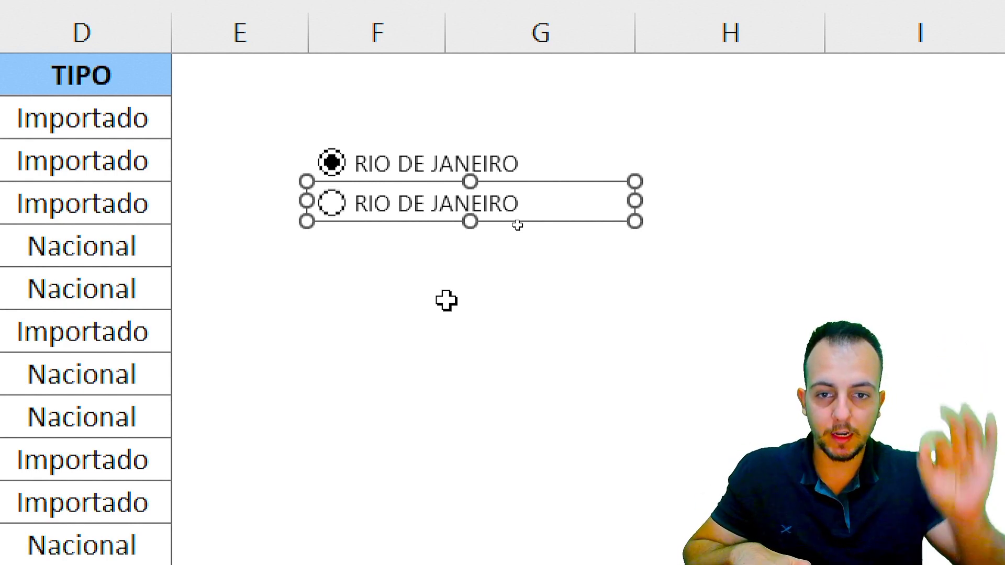
pyautogui.click(354, 203)
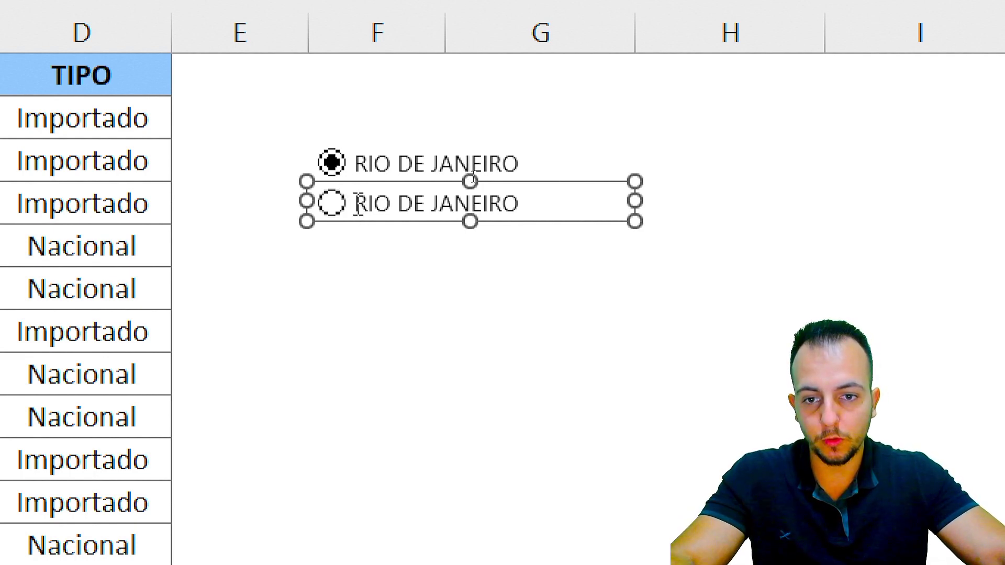
pyautogui.keyDown('ctrl'); pyautogui.click(554, 176); pyautogui.keyUp('ctrl')
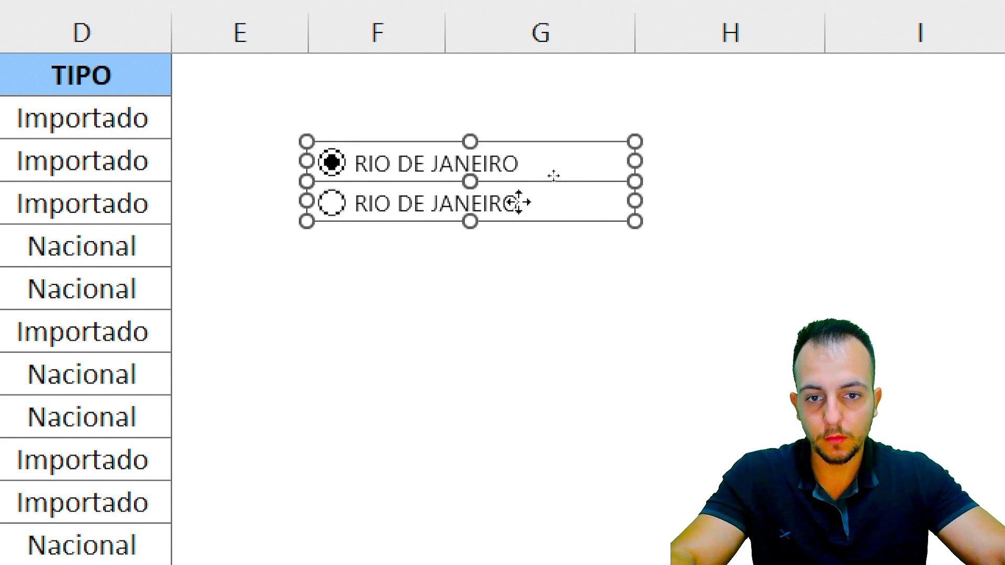
pyautogui.click(515, 209)
pyautogui.rightClick(484, 204)
pyautogui.press('Escape')
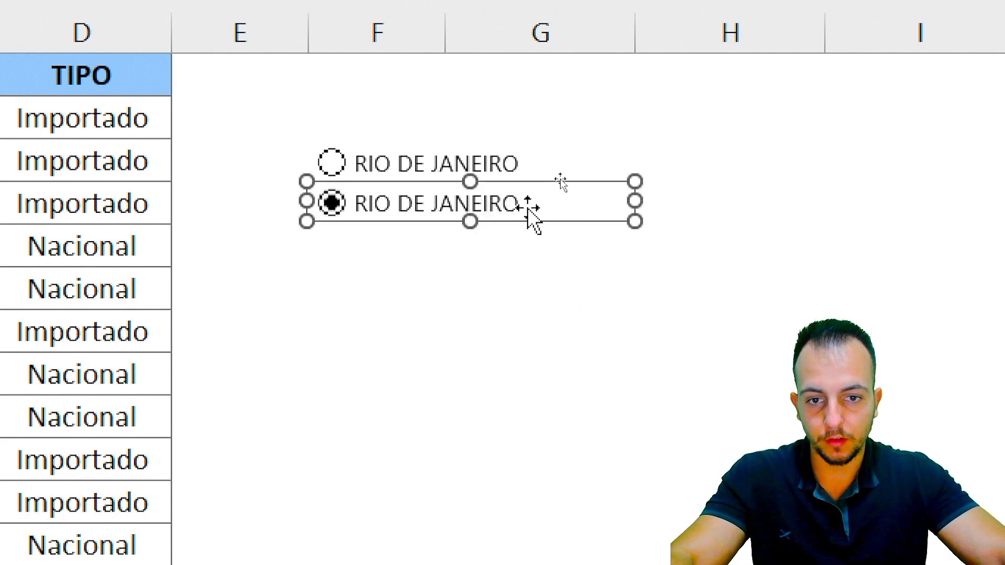
pyautogui.write('PER')
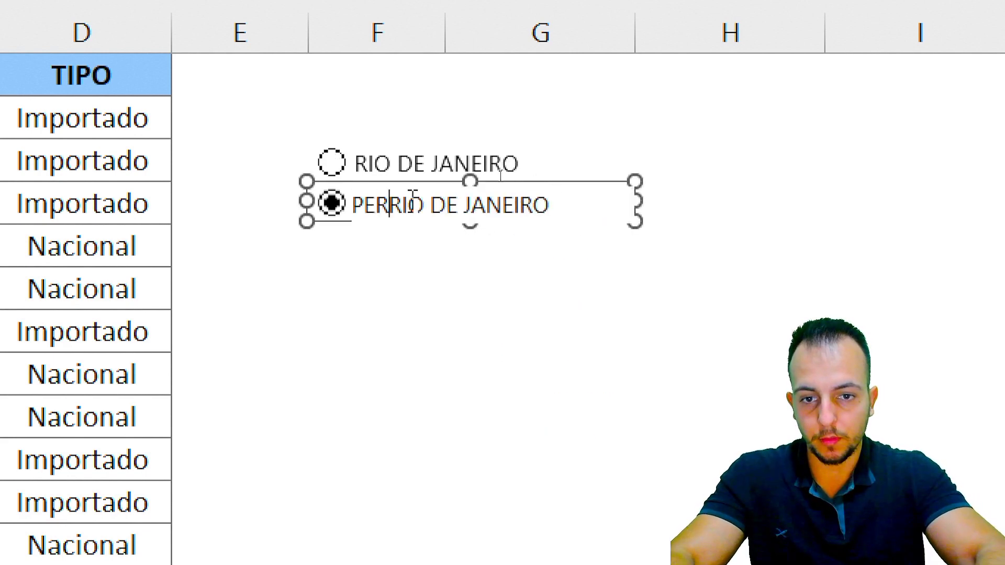
pyautogui.write('NAMBUCO')
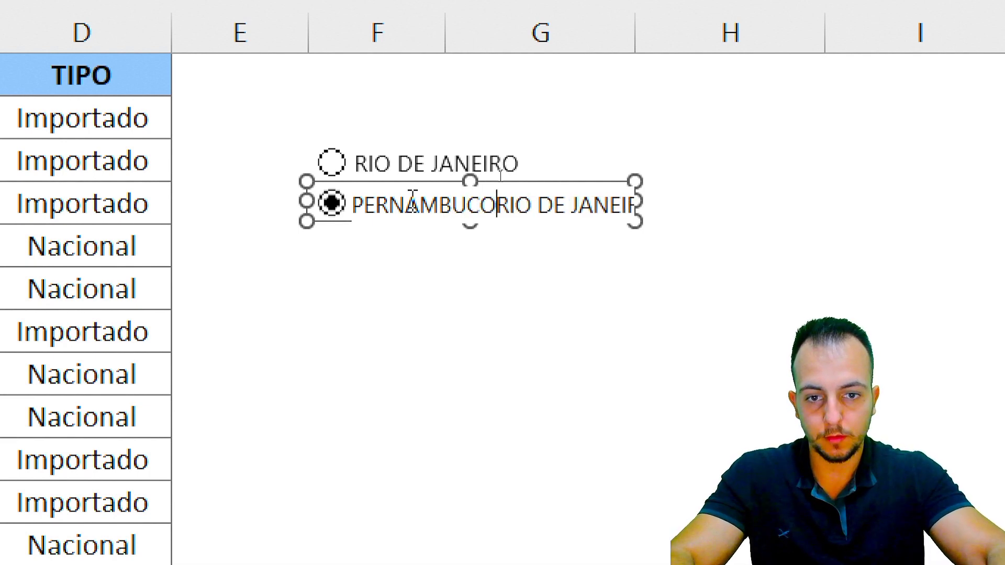
pyautogui.press('Delete')
pyautogui.press('Delete')
pyautogui.press('Delete')
pyautogui.press('Delete')
pyautogui.press('Delete')
pyautogui.click(446, 317)
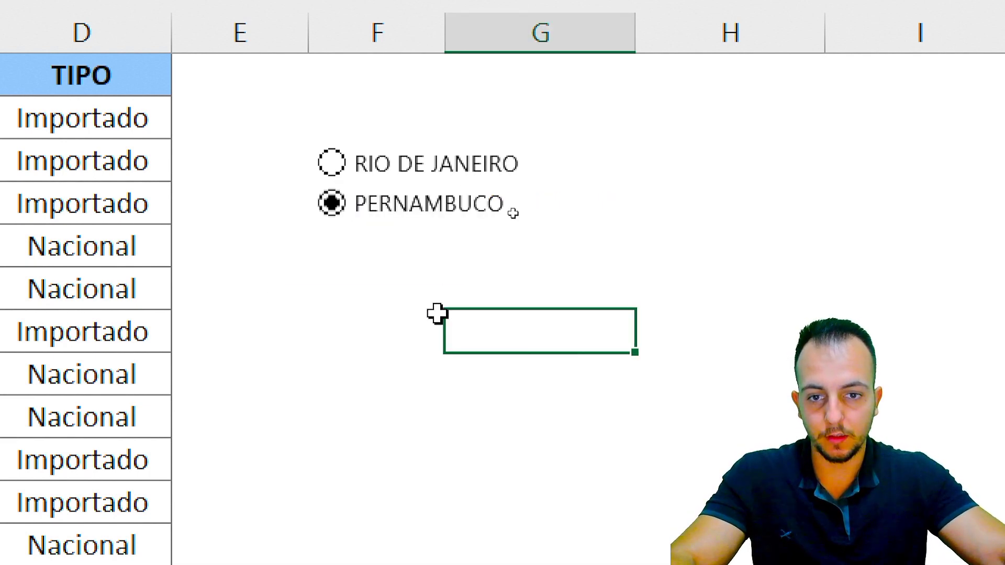
pyautogui.click(344, 164)
pyautogui.click(335, 196)
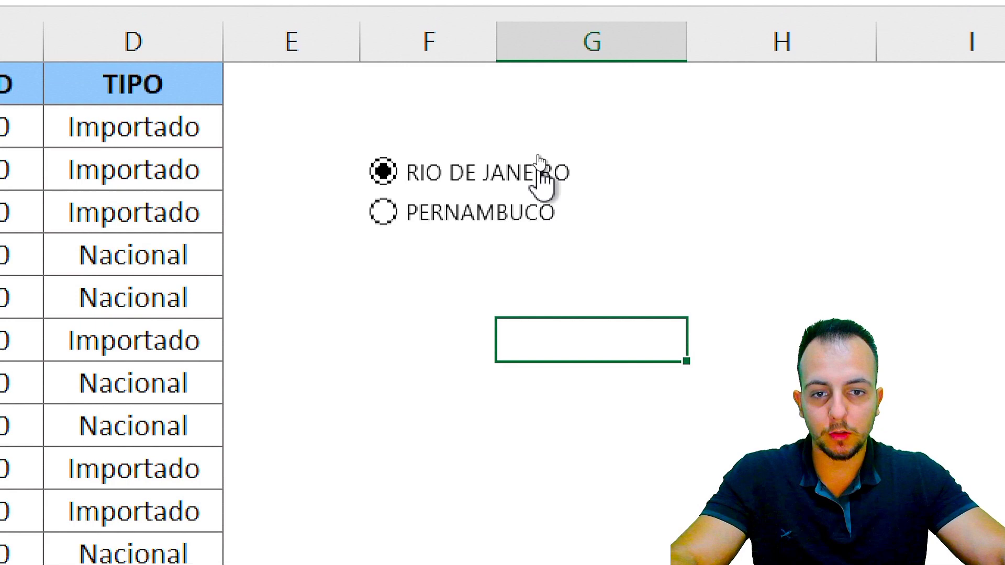
# Set the option button's Vínculo da célula to $F$5 in Formatar controle
pyautogui.rightClick(537, 155)
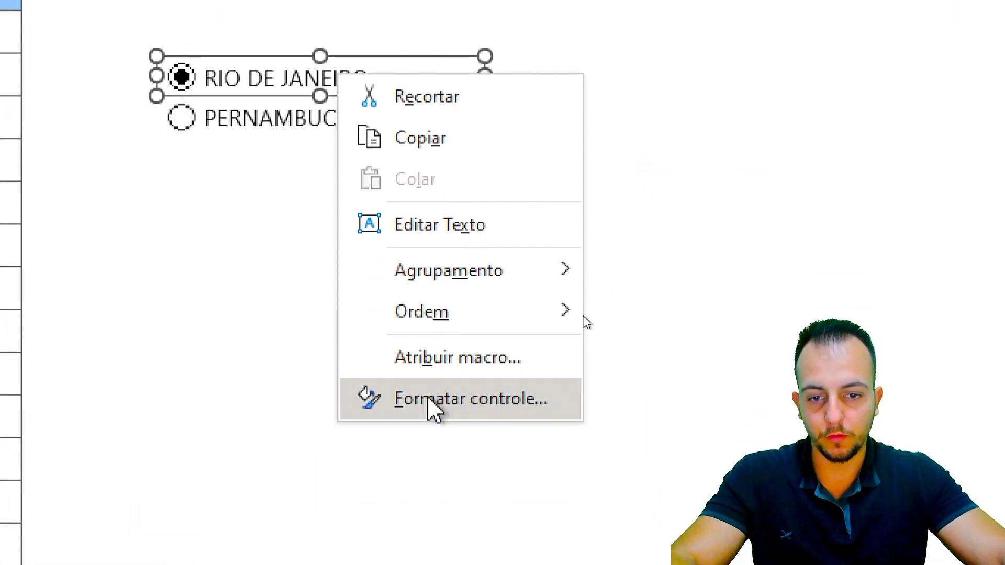
pyautogui.click(430, 400)
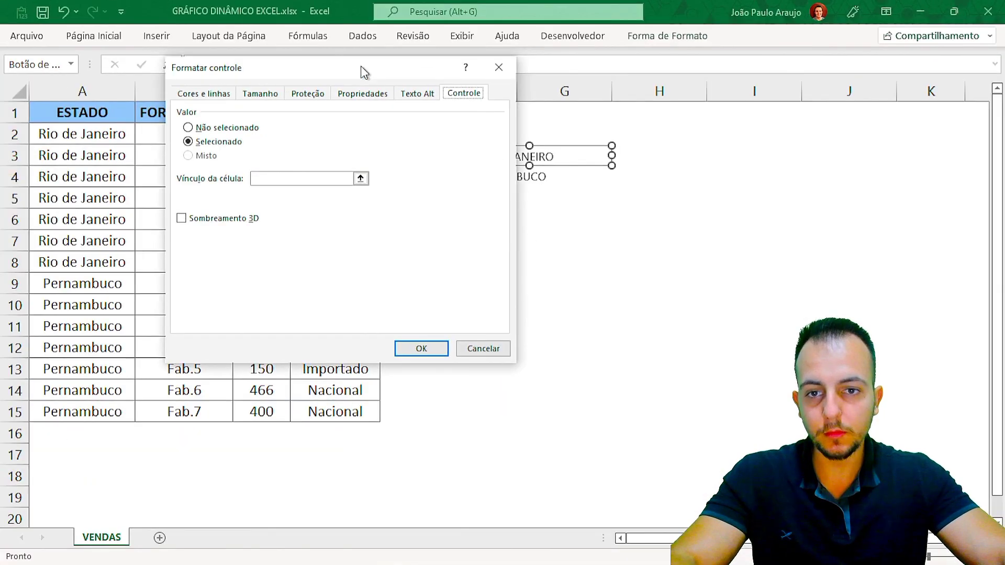
pyautogui.moveTo(365, 72)
pyautogui.mouseDown()
pyautogui.moveTo(560, 145)
pyautogui.moveTo(589, 120)
pyautogui.mouseUp()
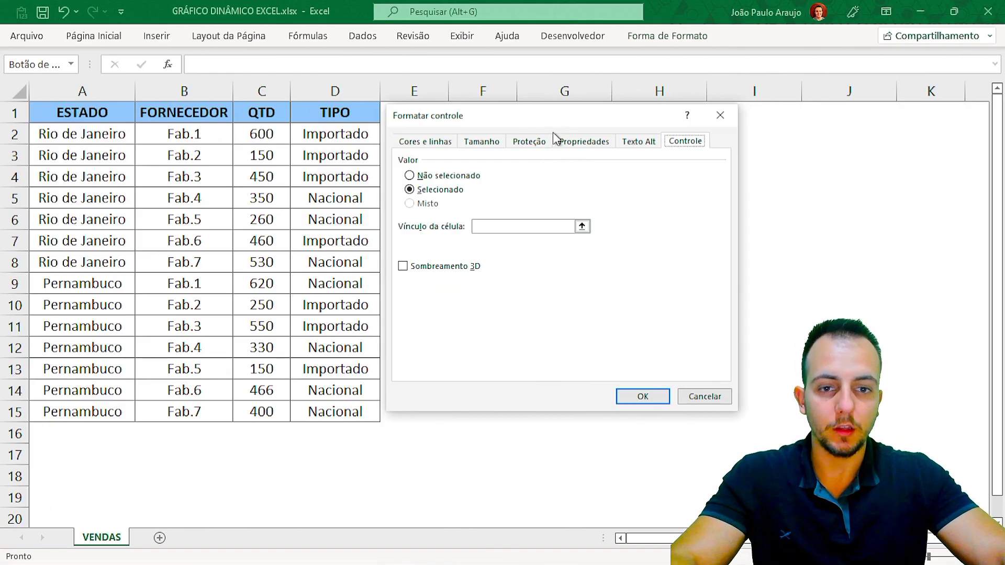
pyautogui.moveTo(581, 114)
pyautogui.mouseDown()
pyautogui.moveTo(418, 152)
pyautogui.moveTo(270, 116)
pyautogui.mouseUp()
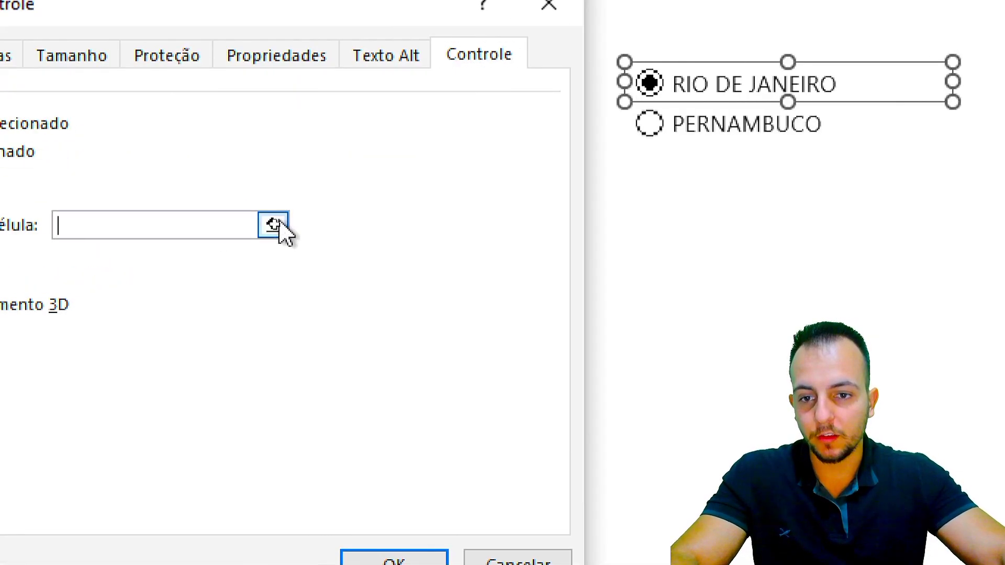
pyautogui.click(271, 228)
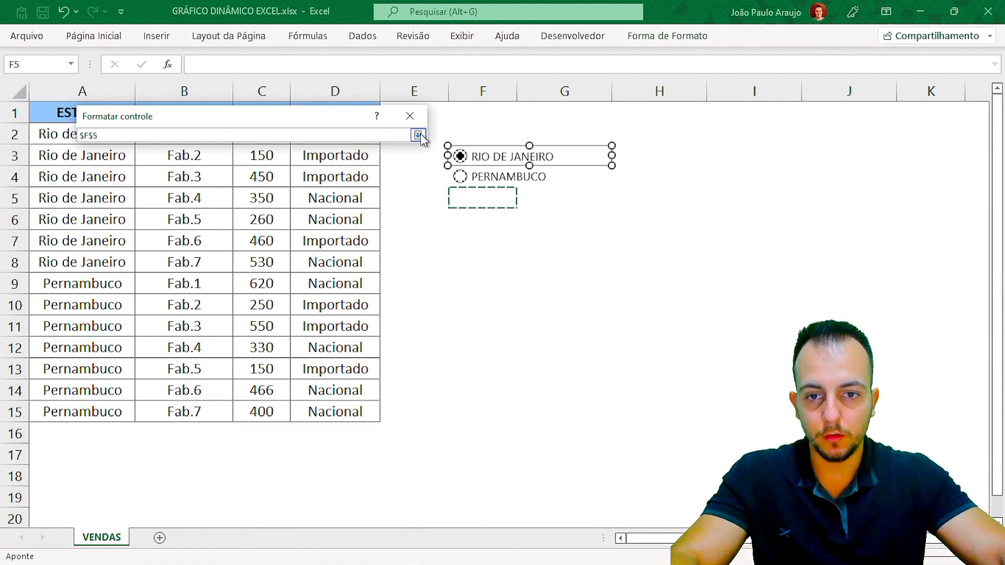
pyautogui.click(417, 135)
pyautogui.click(333, 397)
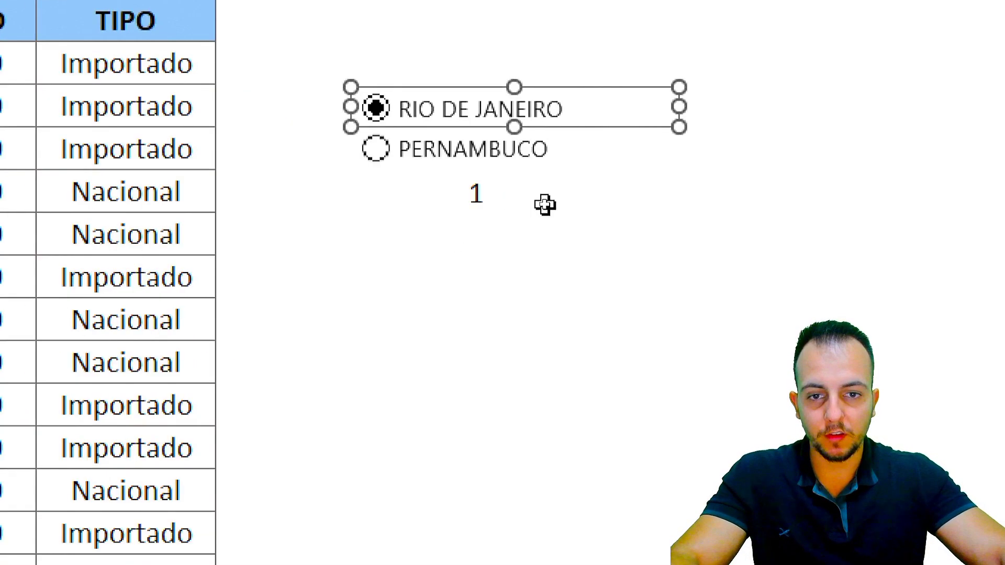
# Toggle between the two options, watching F5 switch between 1 and 2, ending on RIO DE JANEIRO
pyautogui.click(542, 205)
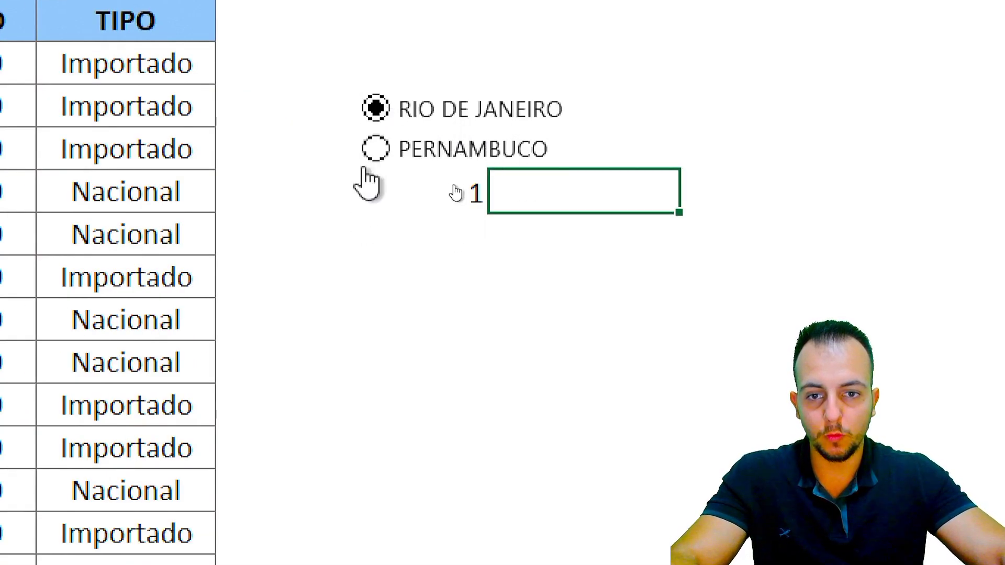
pyautogui.click(383, 120)
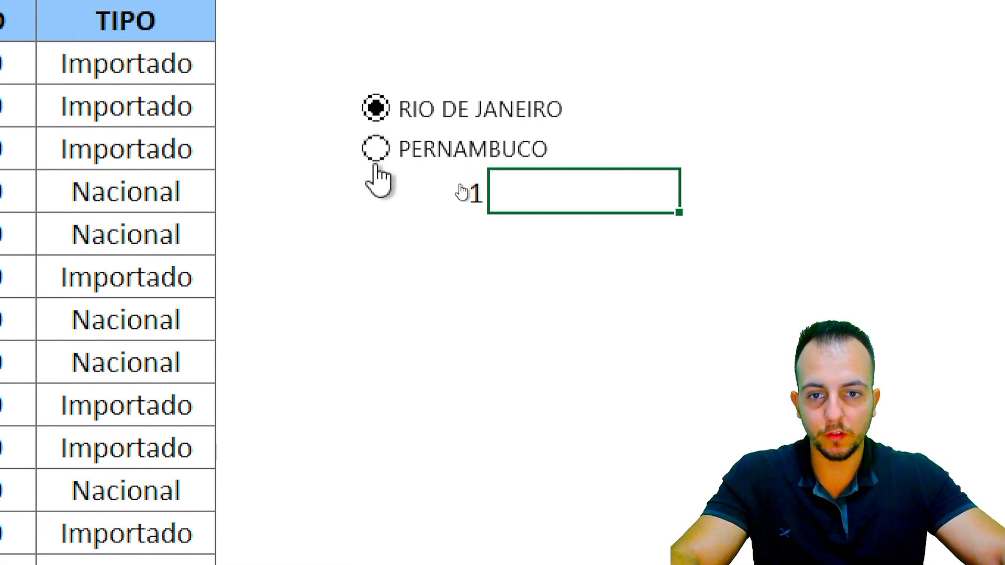
pyautogui.click(378, 122)
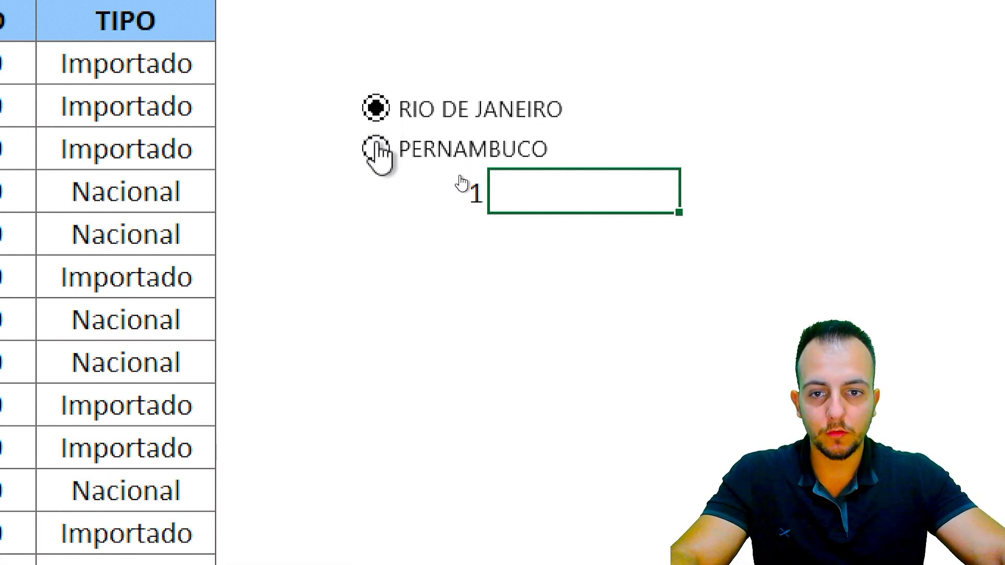
pyautogui.click(375, 149)
pyautogui.click(376, 150)
pyautogui.click(378, 113)
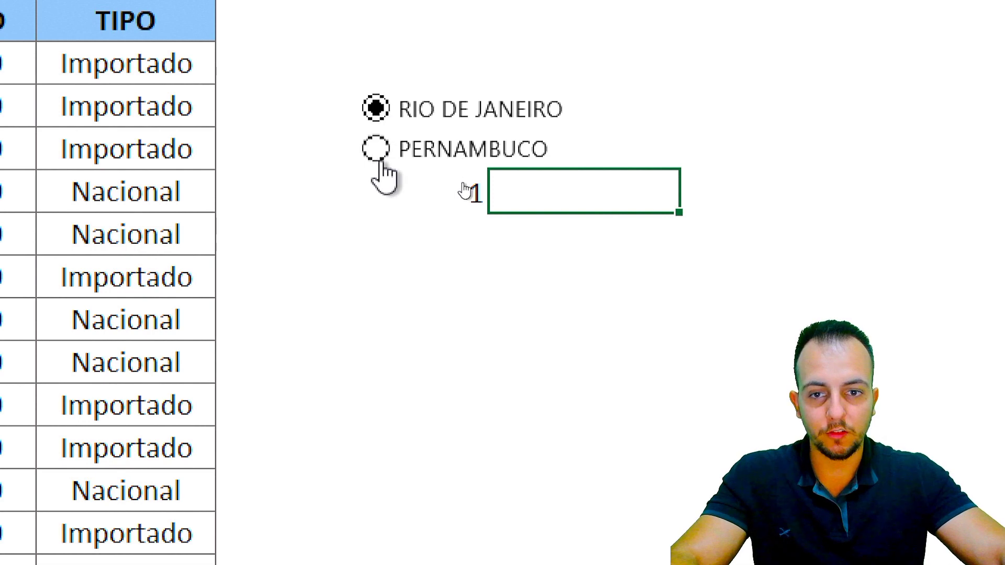
pyautogui.click(378, 149)
pyautogui.click(379, 113)
pyautogui.click(377, 149)
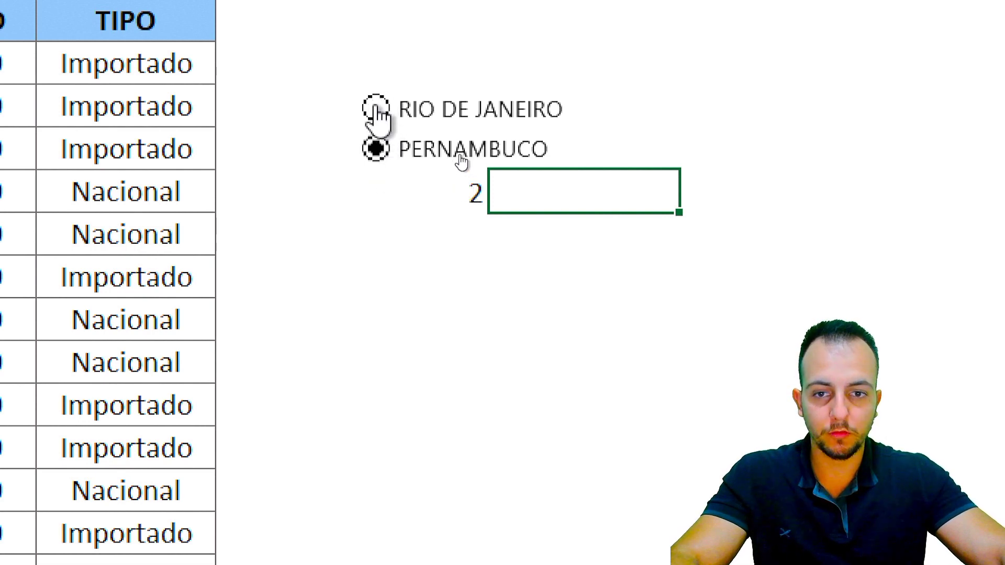
pyautogui.click(377, 111)
pyautogui.click(375, 150)
pyautogui.click(375, 114)
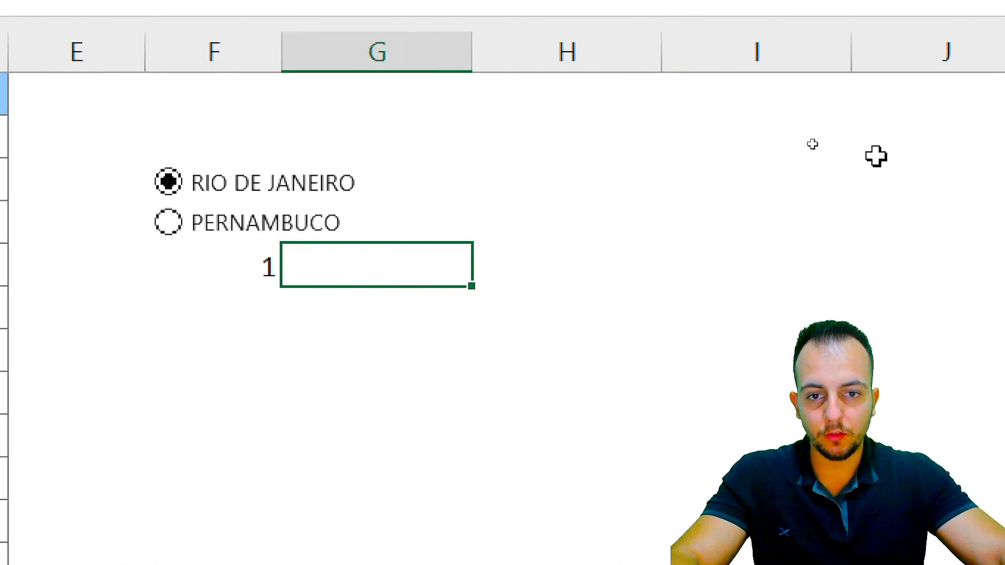
# Move the PERNAMBUCO option button beside RIO DE JANEIRO in column H
pyautogui.keyDown('ctrl'); pyautogui.click(235, 231); pyautogui.keyUp('ctrl')
pyautogui.moveTo(230, 230); pyautogui.dragTo(544, 190)
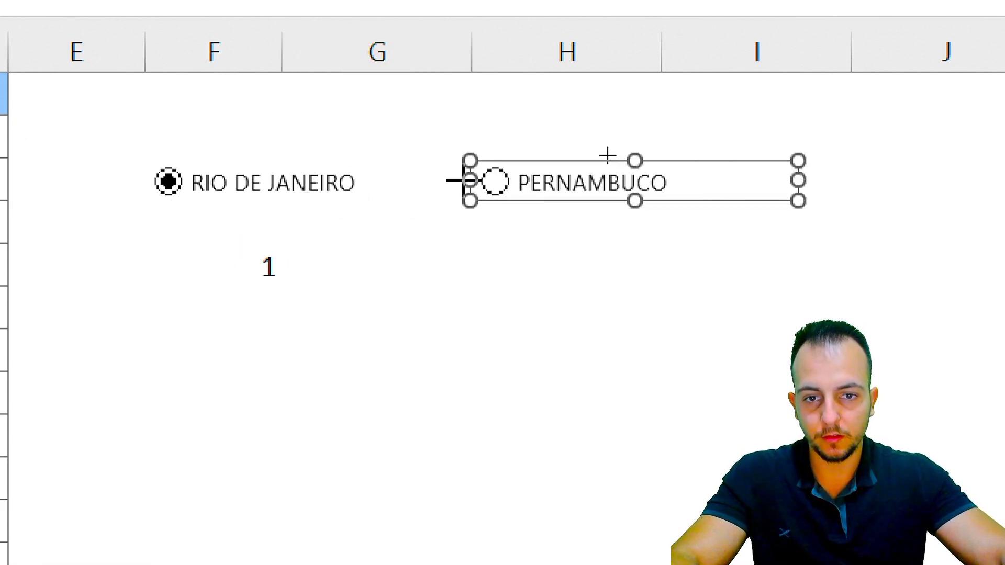
pyautogui.moveTo(461, 181); pyautogui.dragTo(397, 184)
pyautogui.click(398, 283)
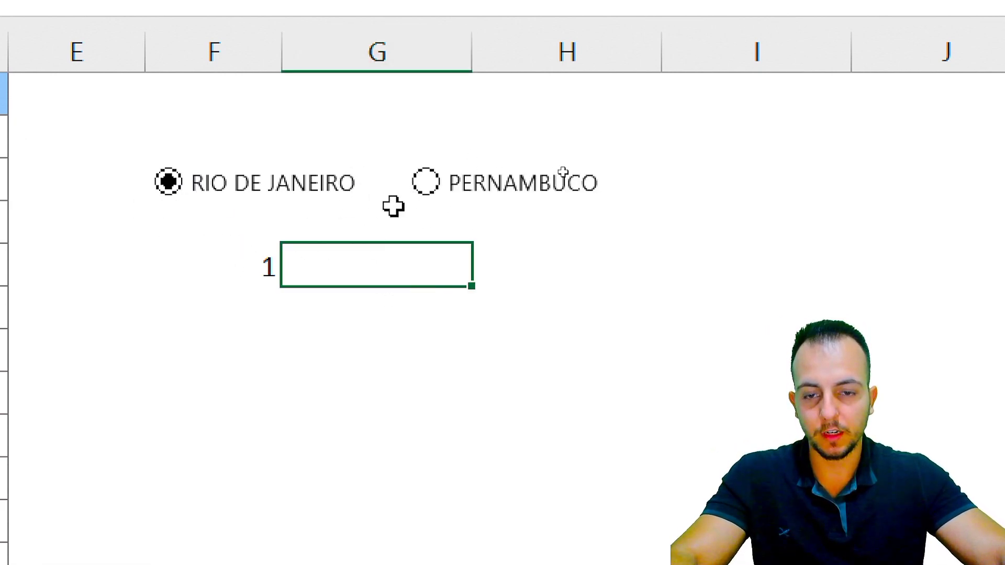
pyautogui.click(612, 275)
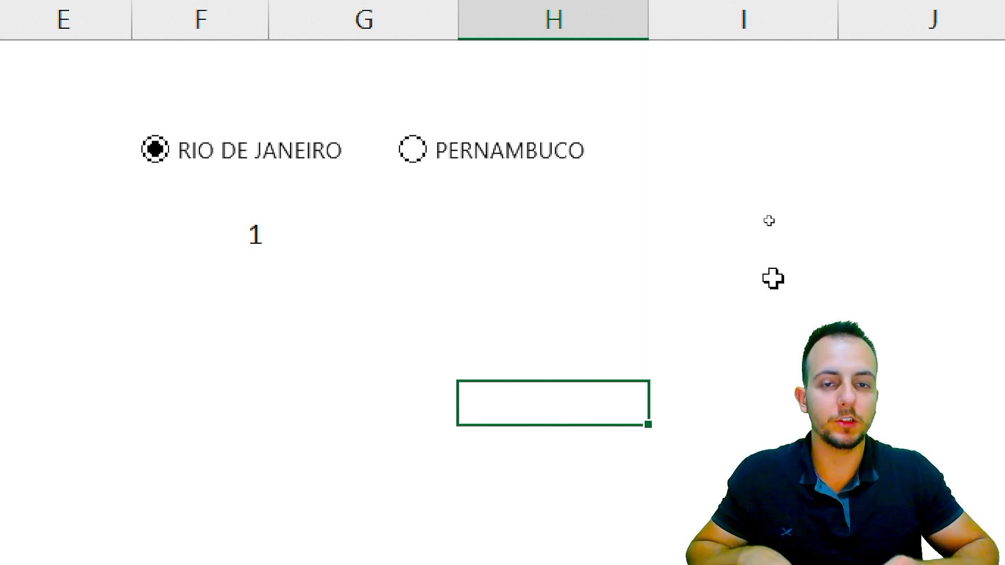
# Switch between PERNAMBUCO (2) and RIO DE JANEIRO (1), finishing with RIO DE JANEIRO chosen
pyautogui.click(408, 165)
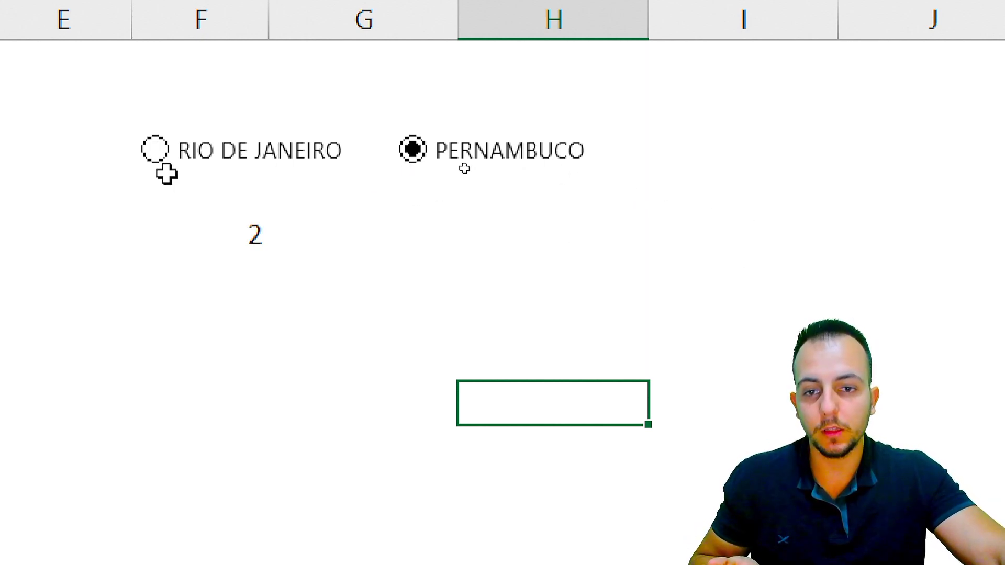
pyautogui.click(166, 152)
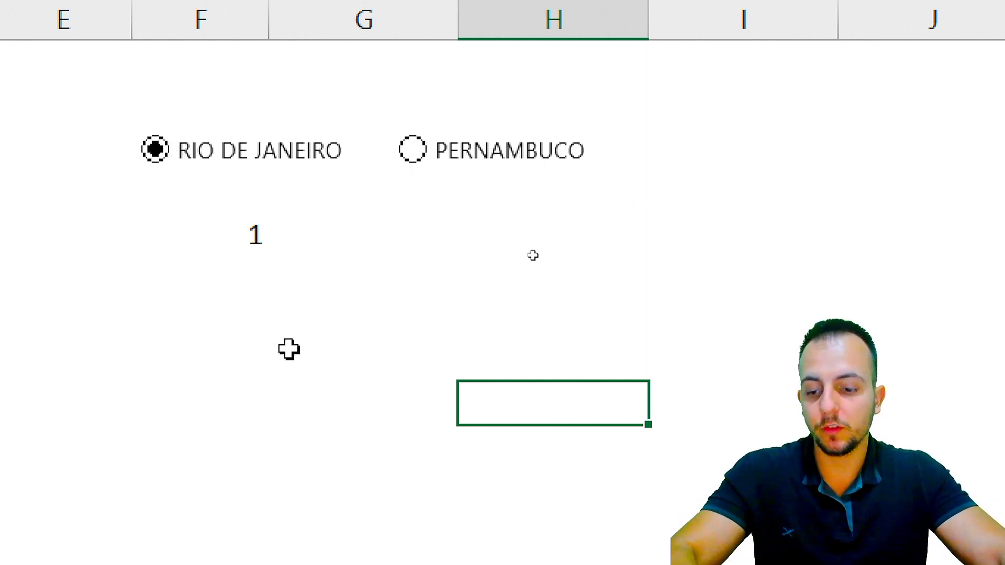
pyautogui.moveTo(266, 214); pyautogui.dragTo(238, 215)
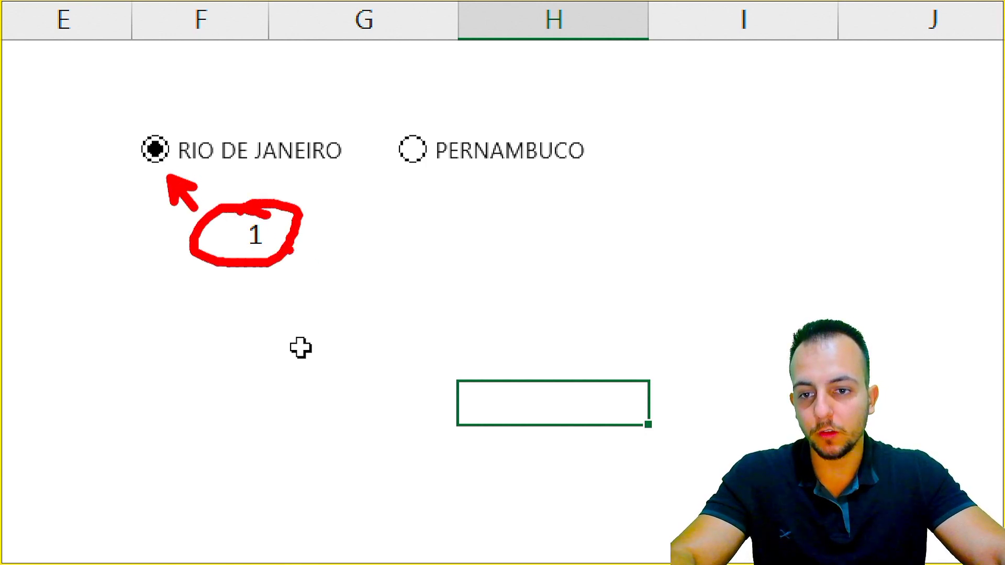
pyautogui.hotkey('ctrl', '2')
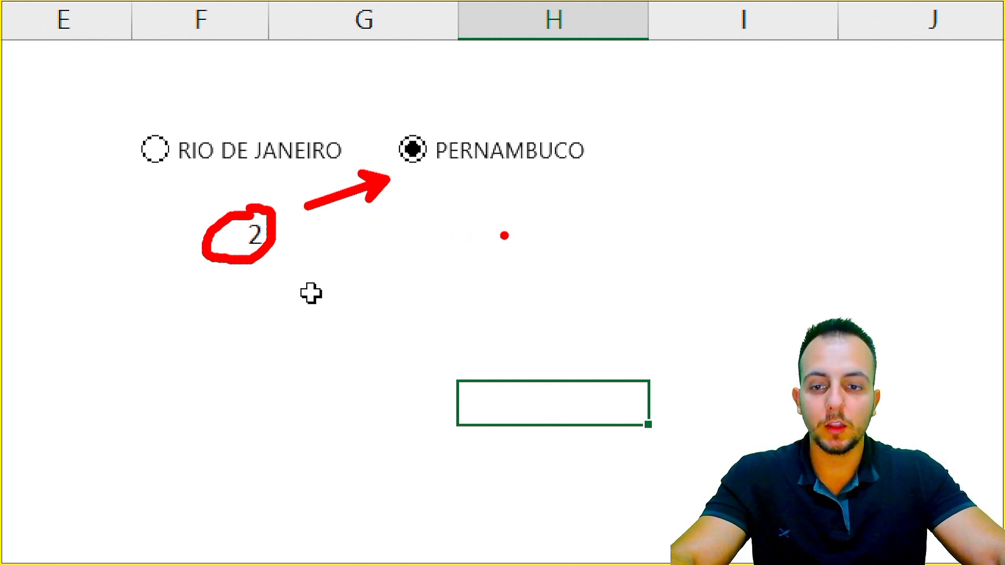
pyautogui.press('Escape')
pyautogui.click(154, 150)
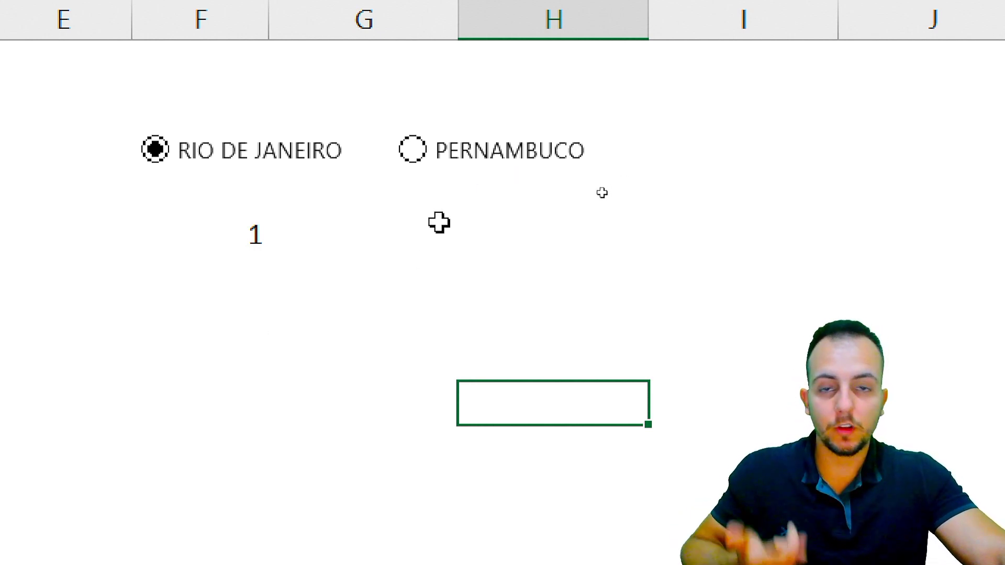
pyautogui.click(320, 227)
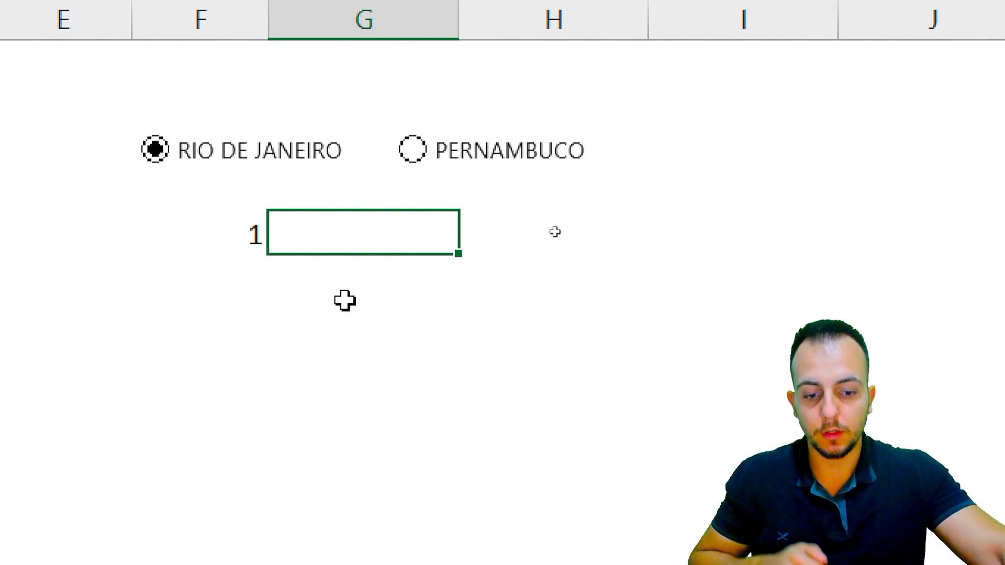
# Type =SE(F5=1;"RIO DE JANEIRO";"PERNAMBUCO") into G5 and commit it
pyautogui.write('=SE')
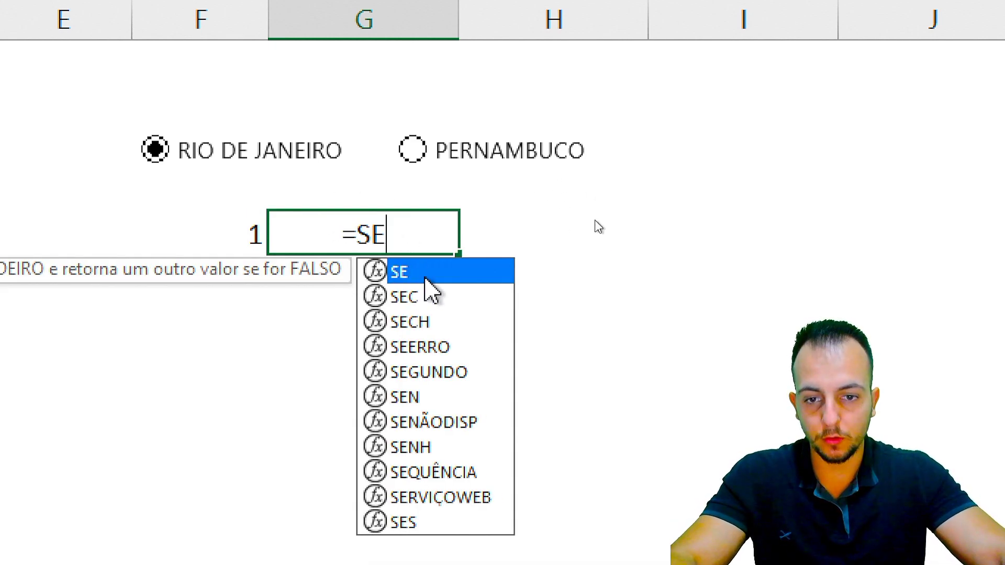
pyautogui.write('(')
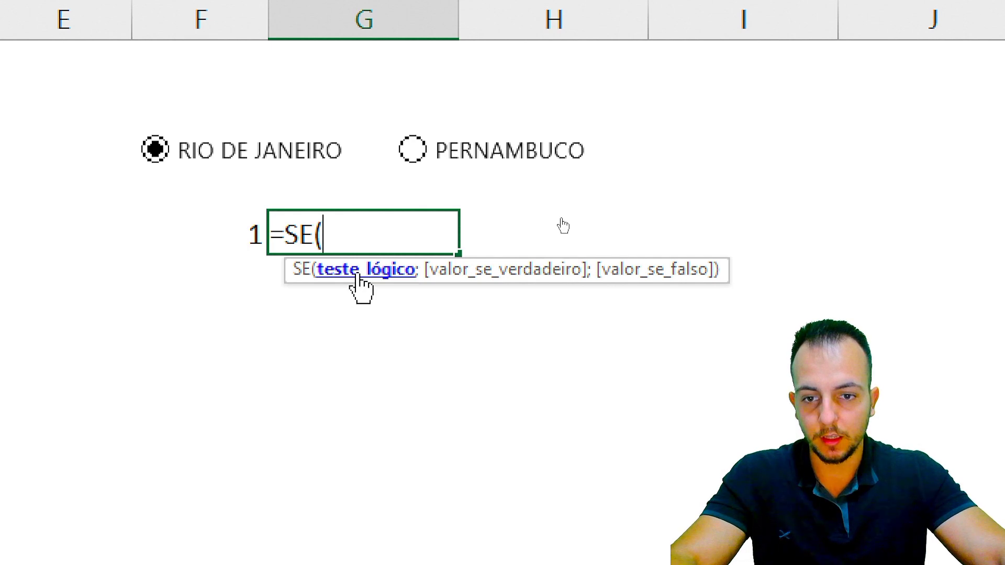
pyautogui.click(230, 246)
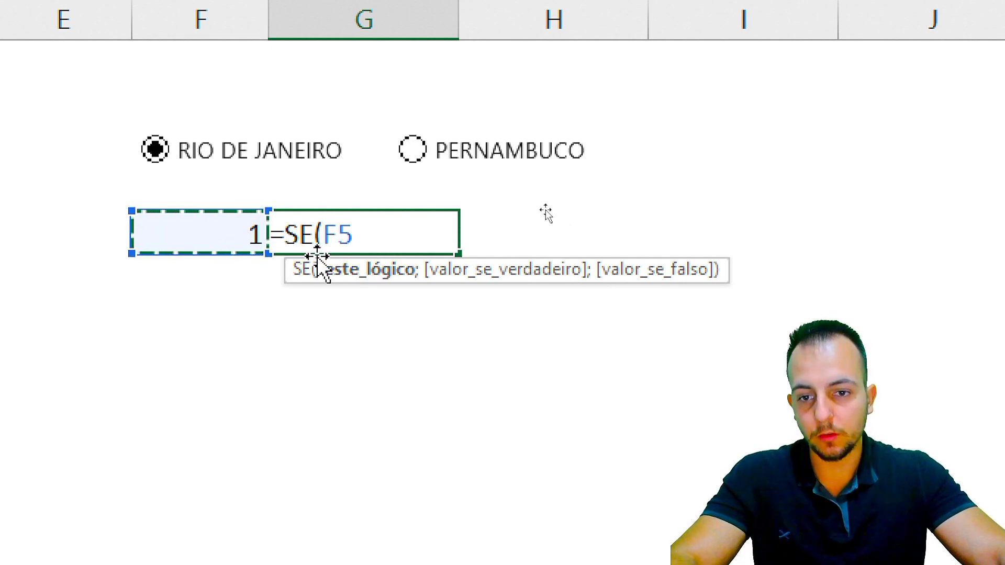
pyautogui.write('=')
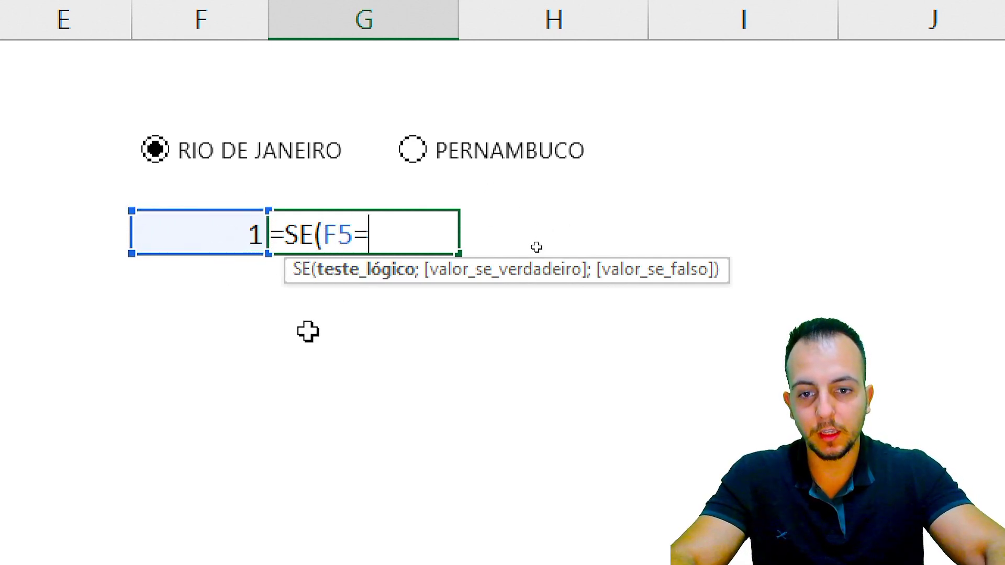
pyautogui.write('1')
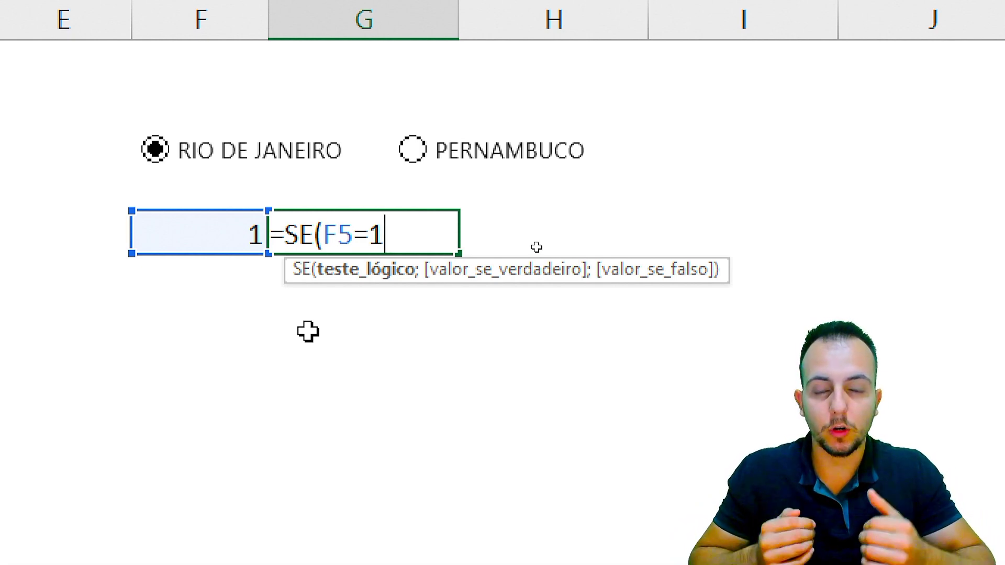
pyautogui.write(';')
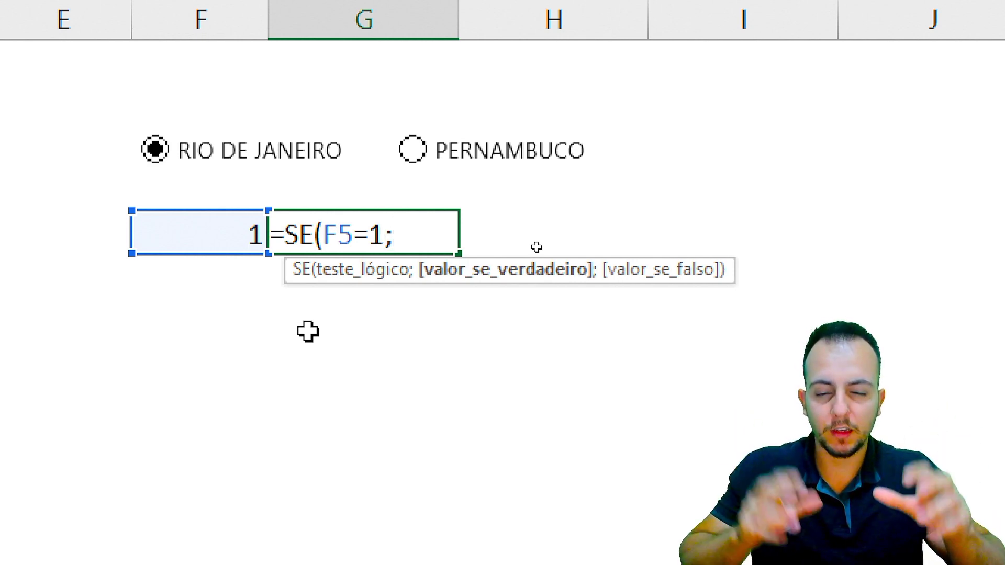
pyautogui.write('"')
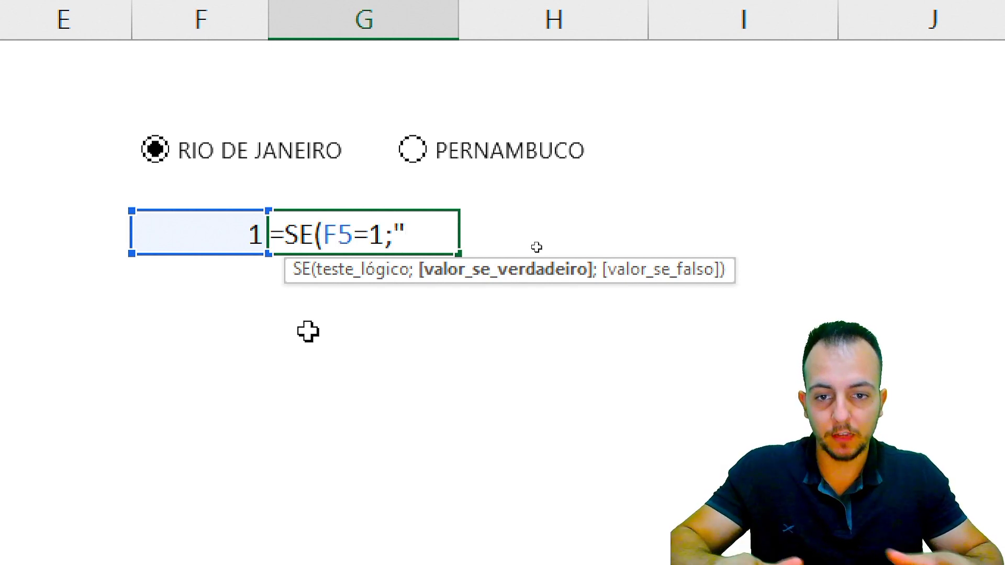
pyautogui.write('RIO DE JANEIR')
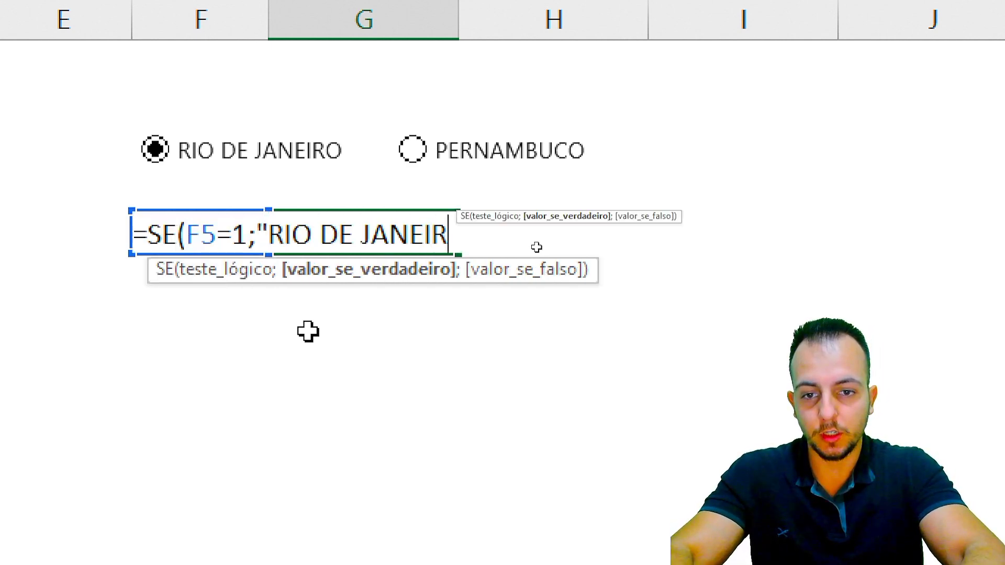
pyautogui.write('O"')
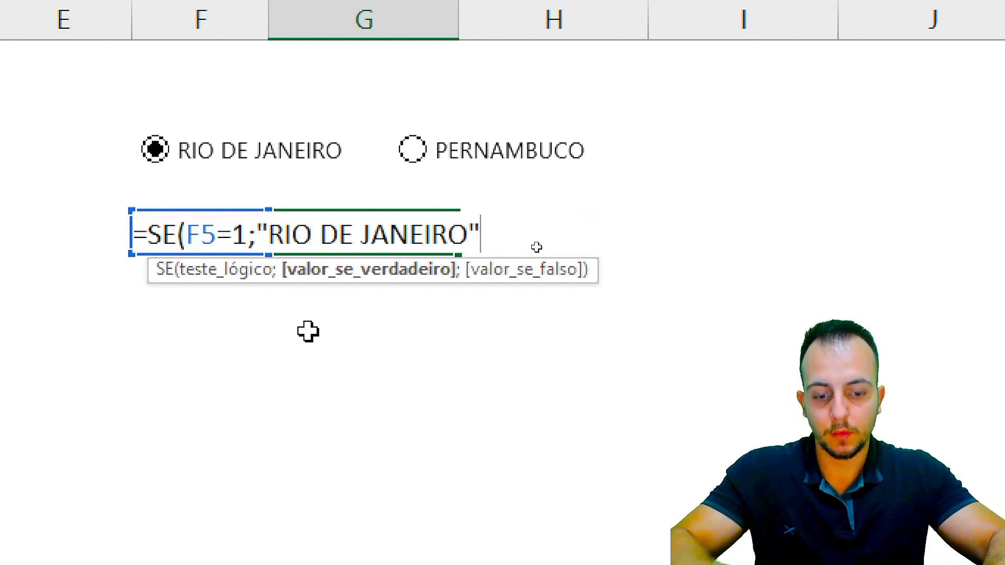
pyautogui.write(';')
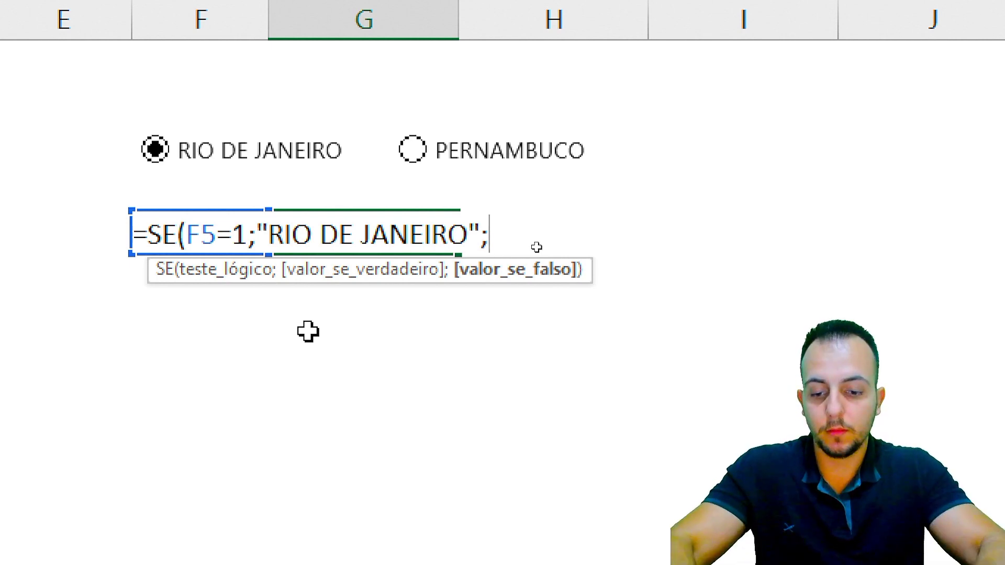
pyautogui.write('NAN')
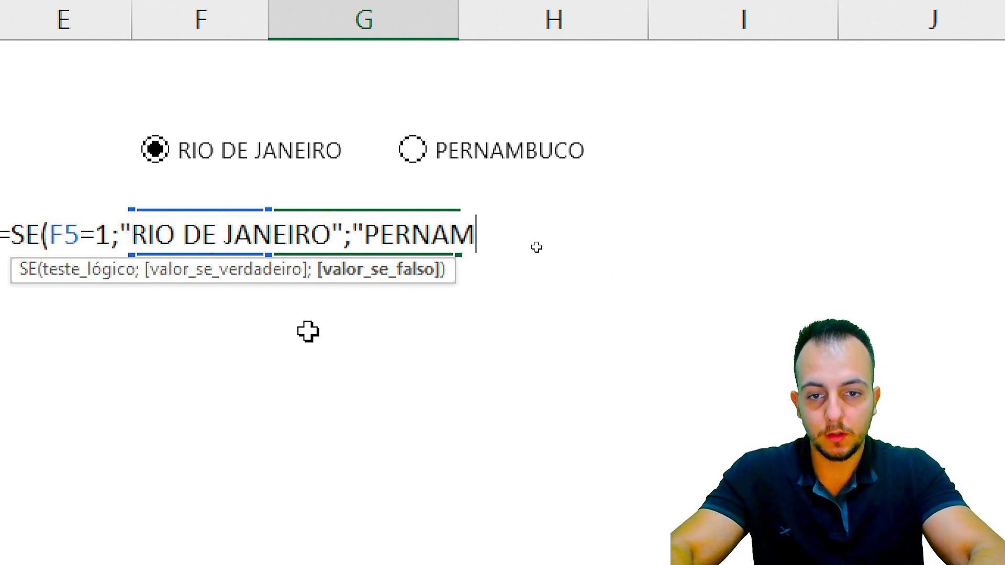
pyautogui.write(')')
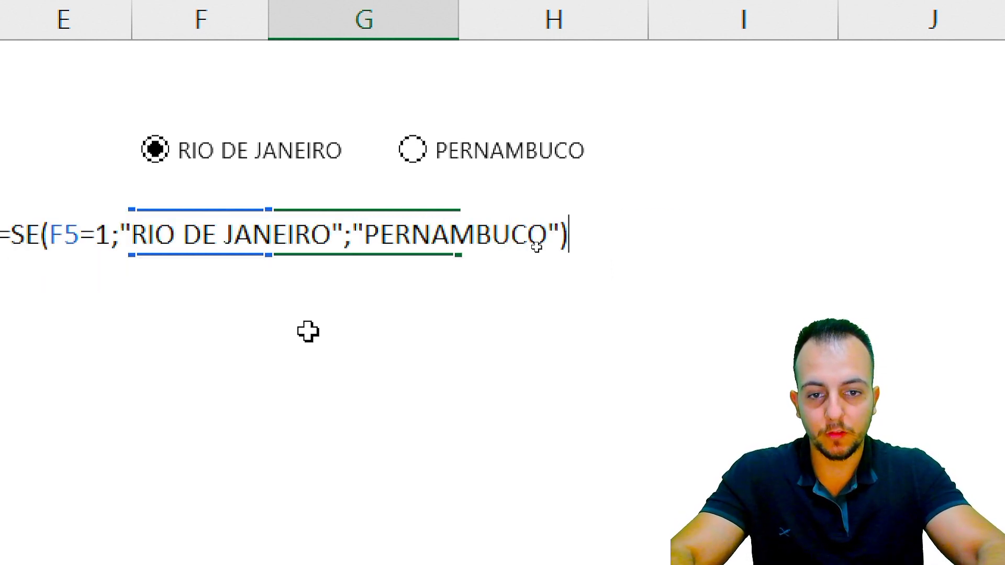
pyautogui.press('Return')
pyautogui.click(340, 245)
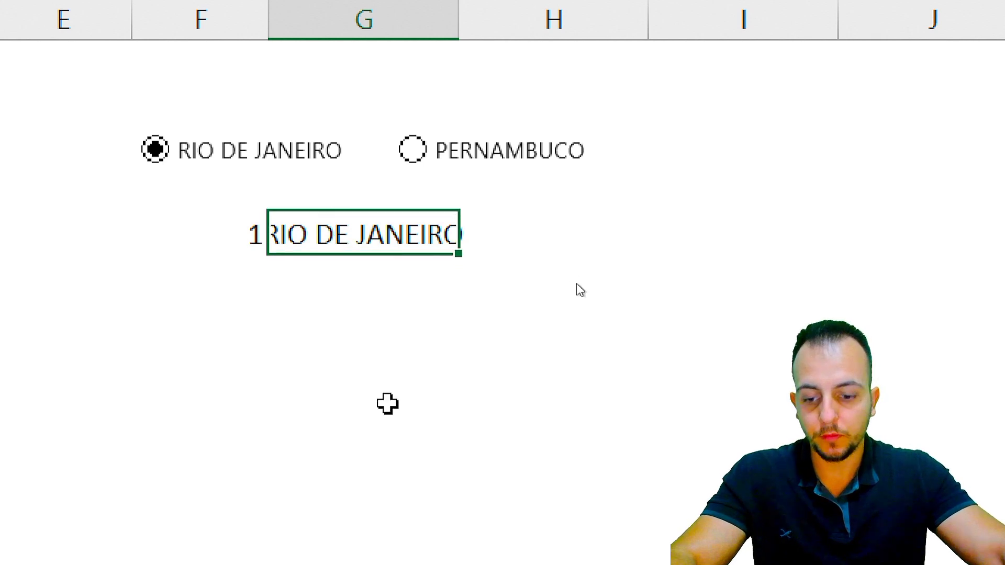
pyautogui.click(356, 296)
pyautogui.moveTo(247, 238); pyautogui.dragTo(285, 247)
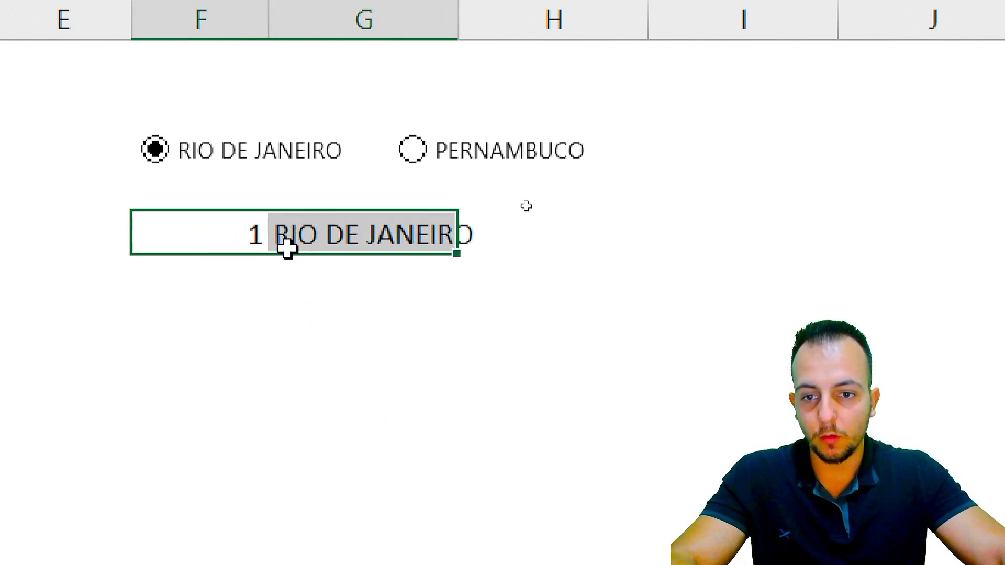
pyautogui.click(254, 238)
pyautogui.click(331, 237)
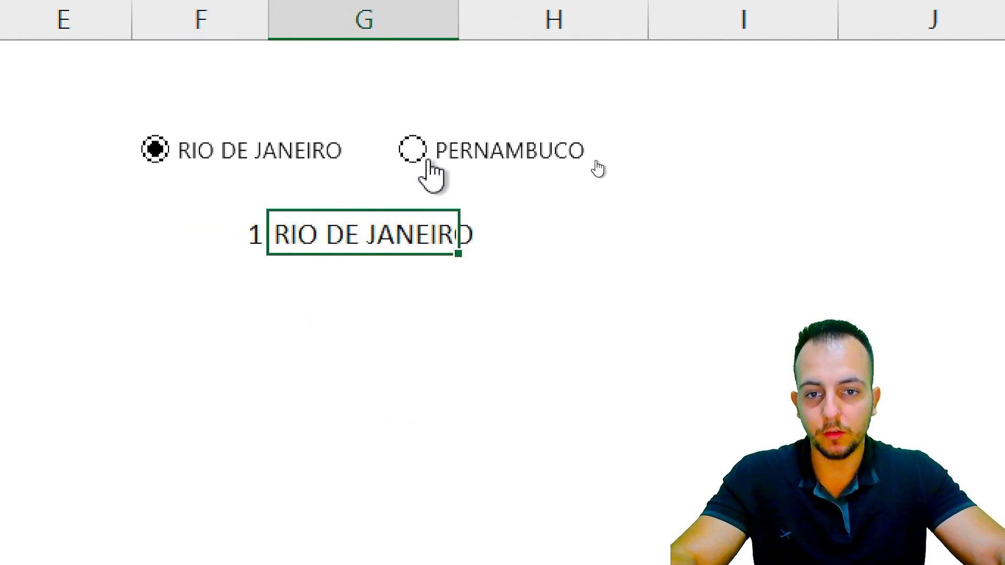
pyautogui.click(413, 151)
pyautogui.click(335, 376)
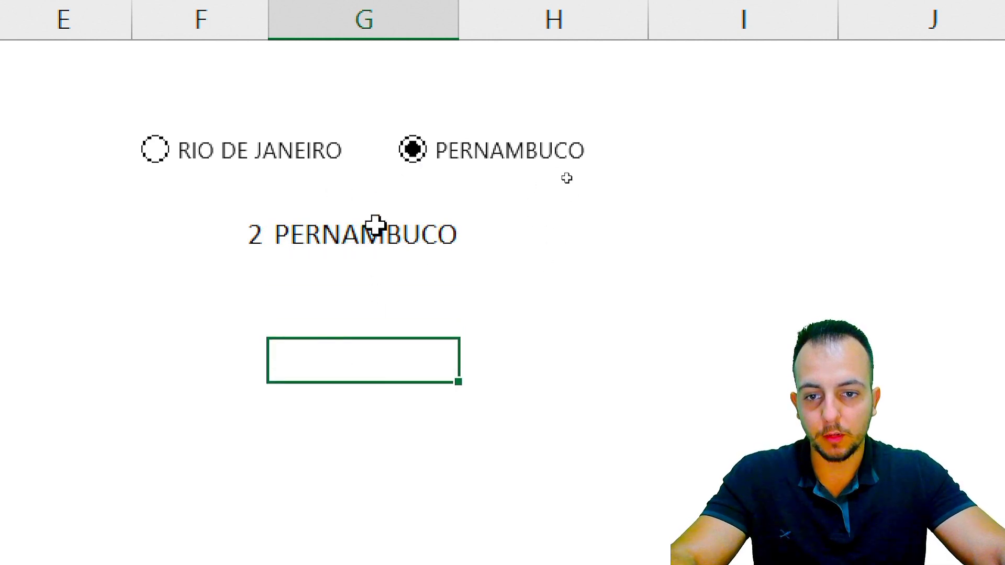
pyautogui.click(155, 149)
pyautogui.click(413, 152)
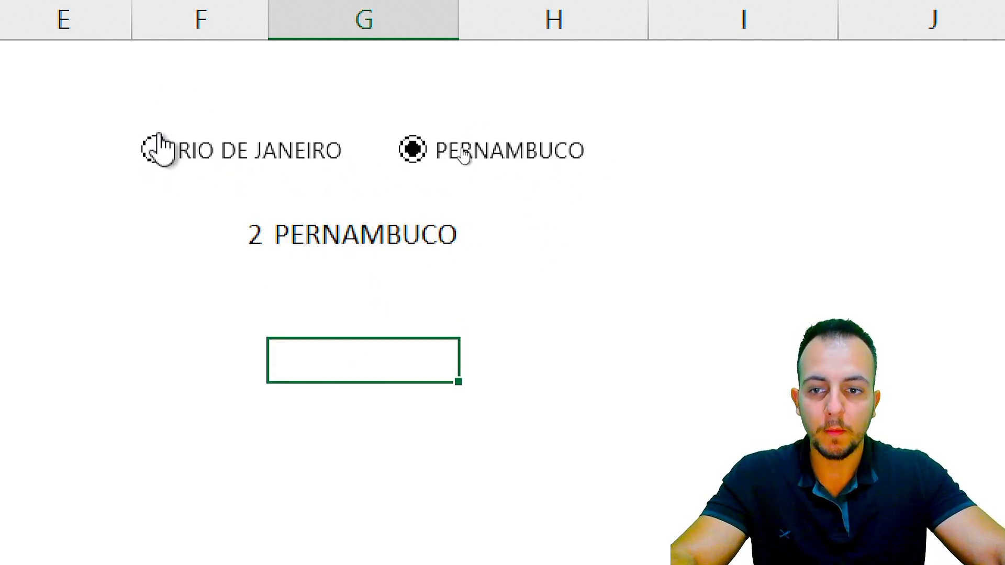
pyautogui.click(155, 149)
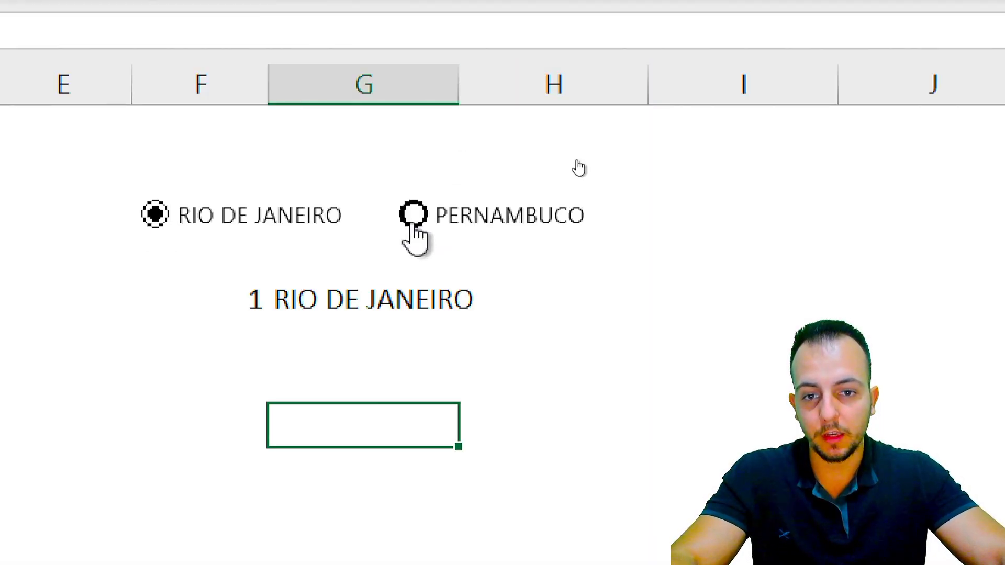
pyautogui.click(418, 213)
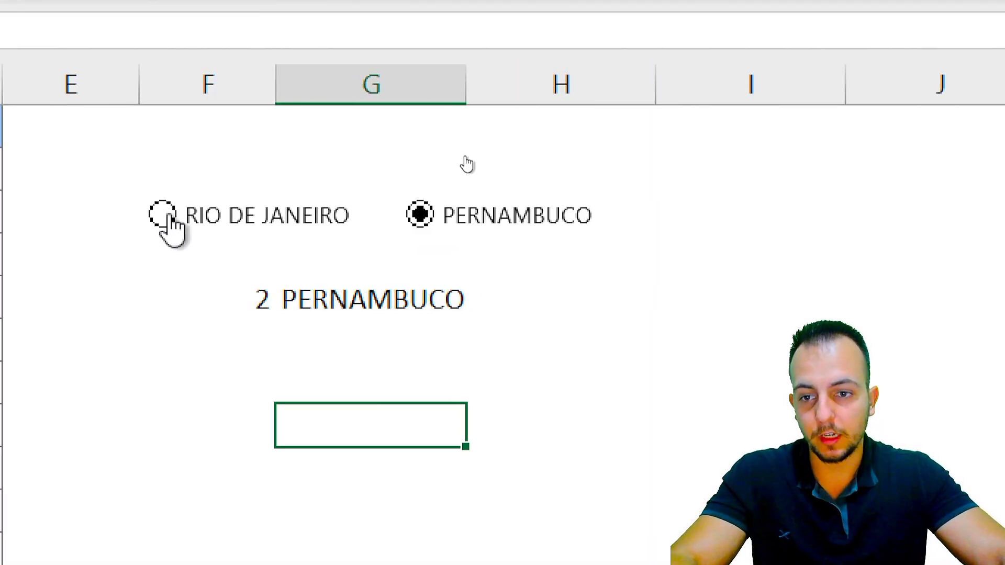
pyautogui.click(162, 215)
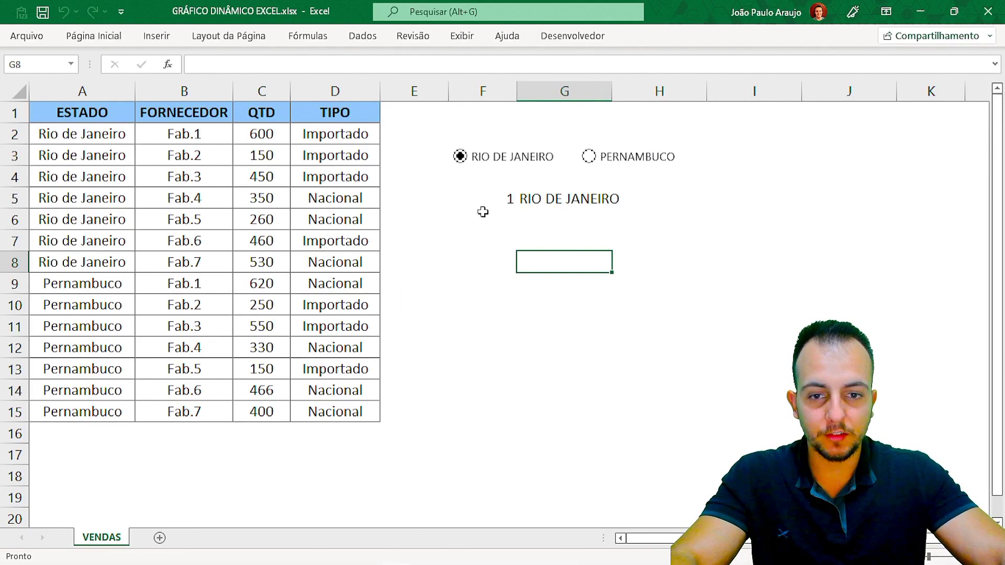
# Inspect cells F6, G5, G6 and G10, then select ranges across the table area
pyautogui.click(502, 216)
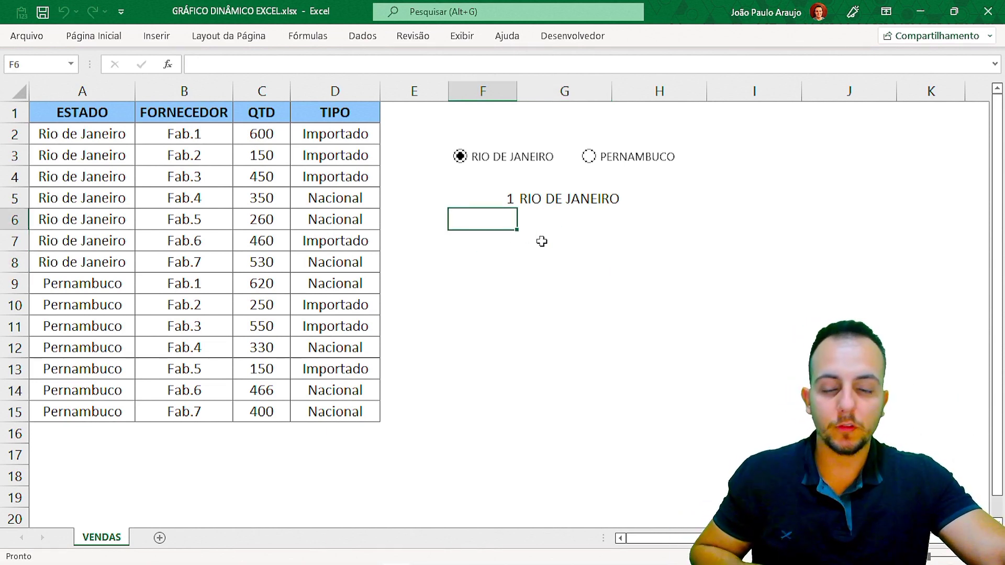
pyautogui.click(554, 204)
pyautogui.click(554, 220)
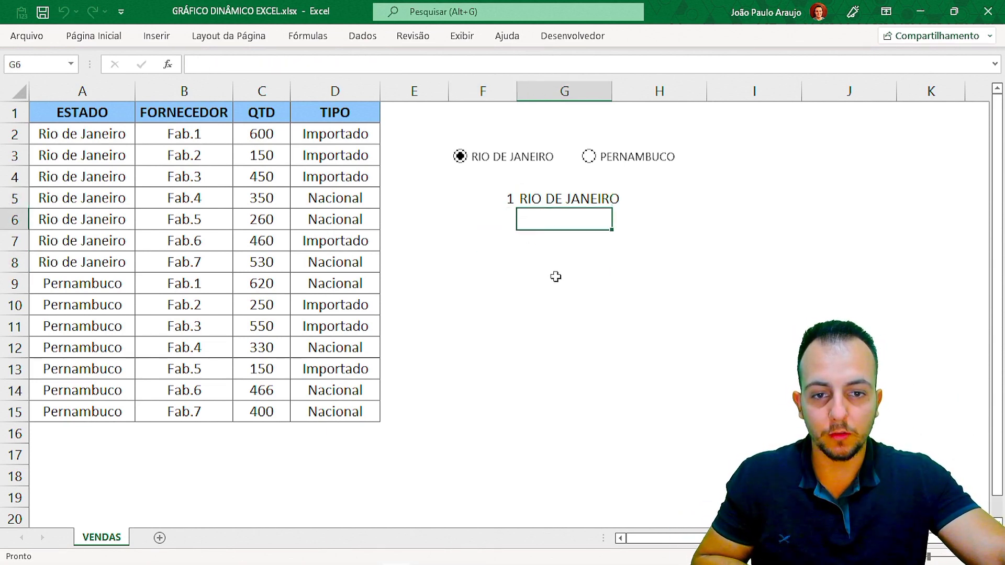
pyautogui.click(568, 294)
pyautogui.moveTo(30, 120)
pyautogui.mouseDown()
pyautogui.moveTo(295, 251)
pyautogui.moveTo(386, 276)
pyautogui.mouseUp()
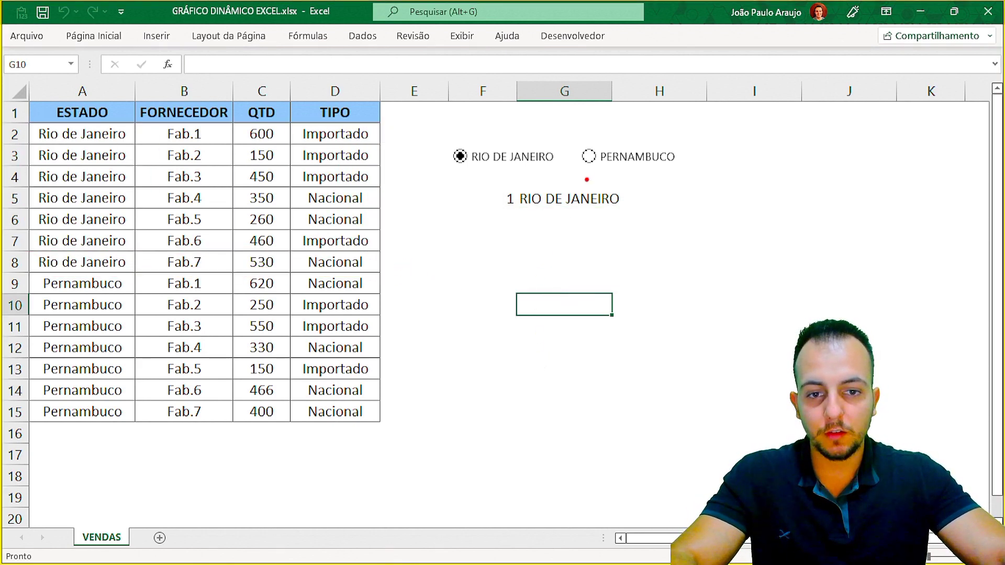
pyautogui.hotkey('ctrl', '2')
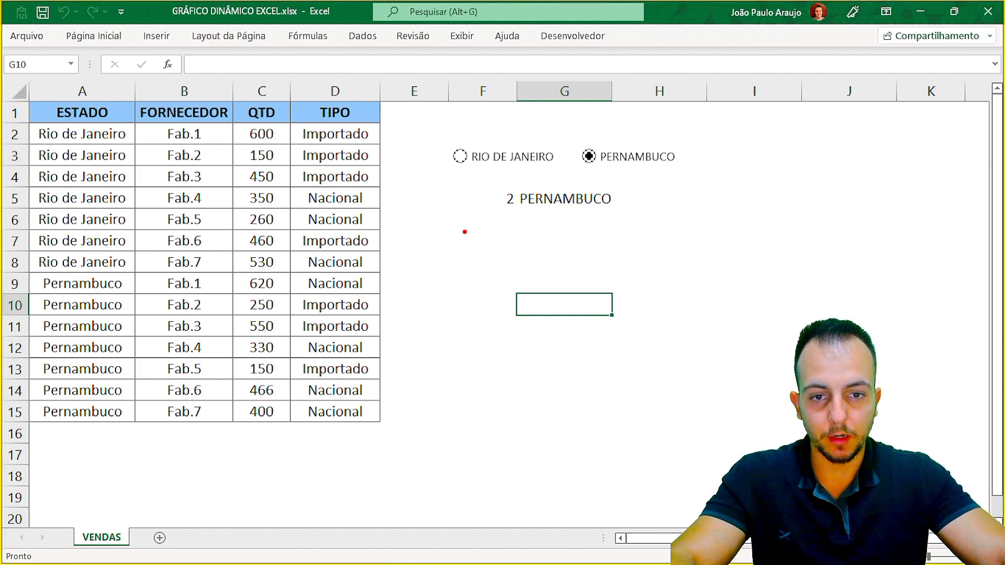
pyautogui.moveTo(22, 270); pyautogui.dragTo(384, 426)
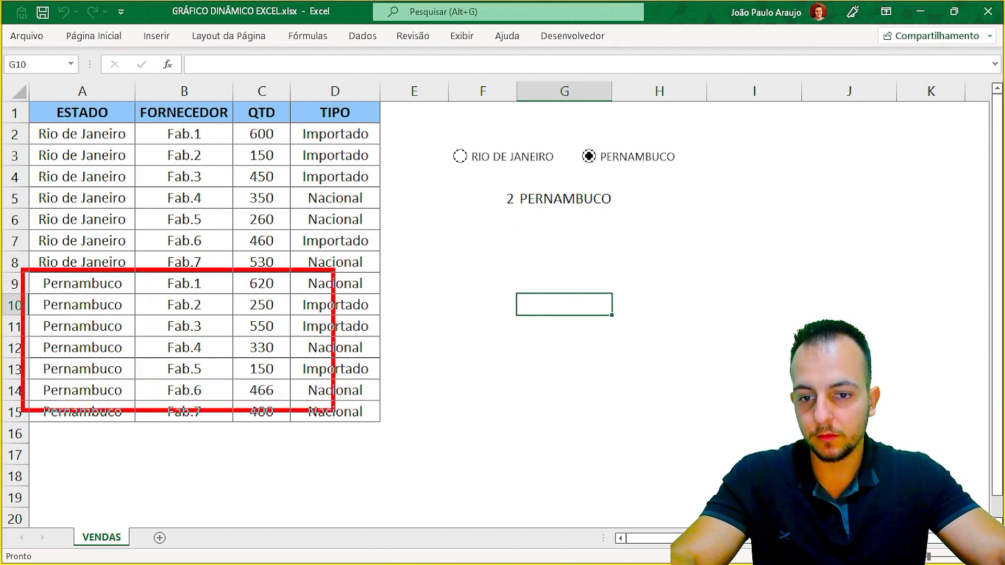
pyautogui.moveTo(471, 353); pyautogui.dragTo(414, 376)
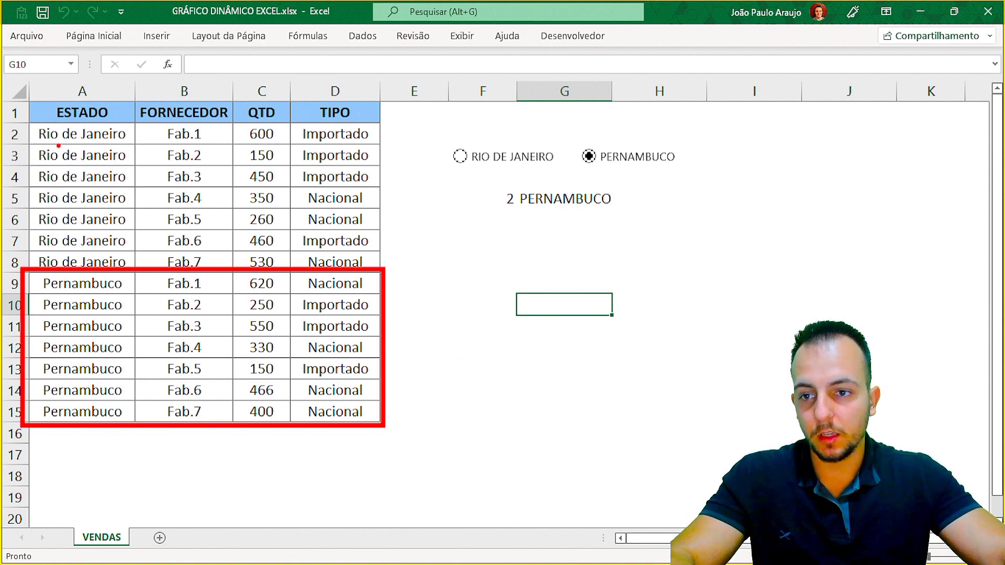
pyautogui.moveTo(95, 167); pyautogui.dragTo(384, 266)
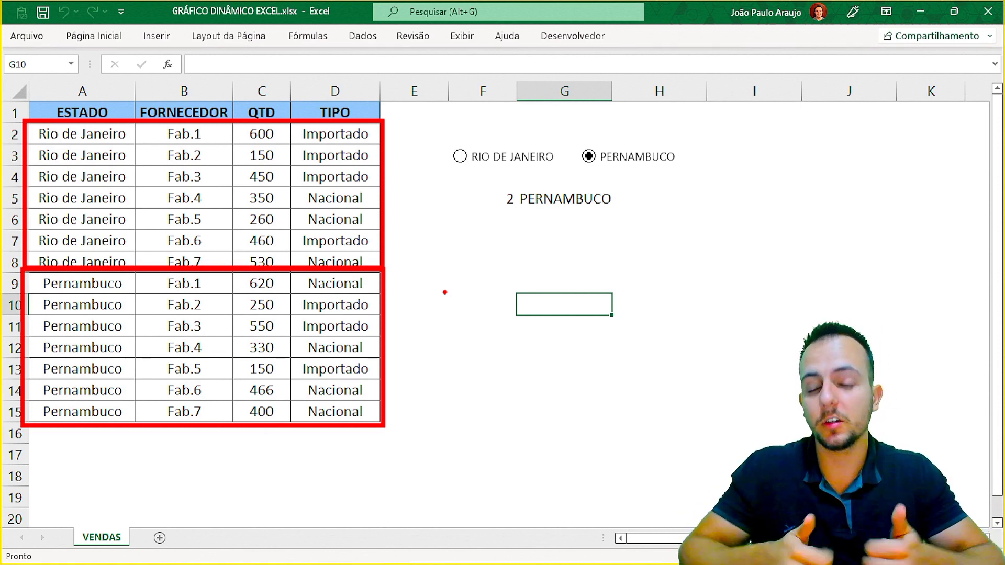
# Begin =FILTRO(A1:D15; in G6, using the whole supplier table as the array
pyautogui.click(494, 226)
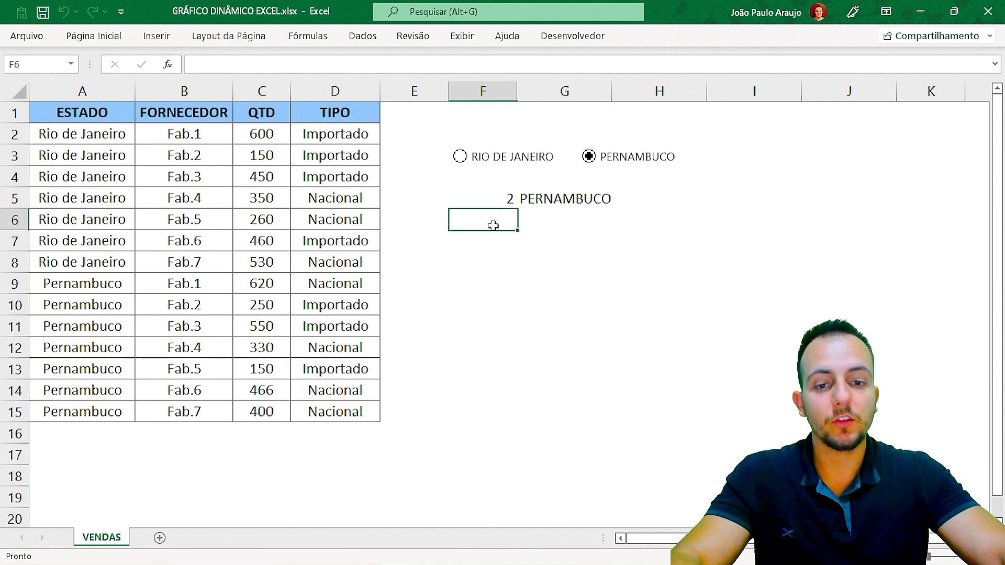
pyautogui.click(542, 221)
pyautogui.write('=')
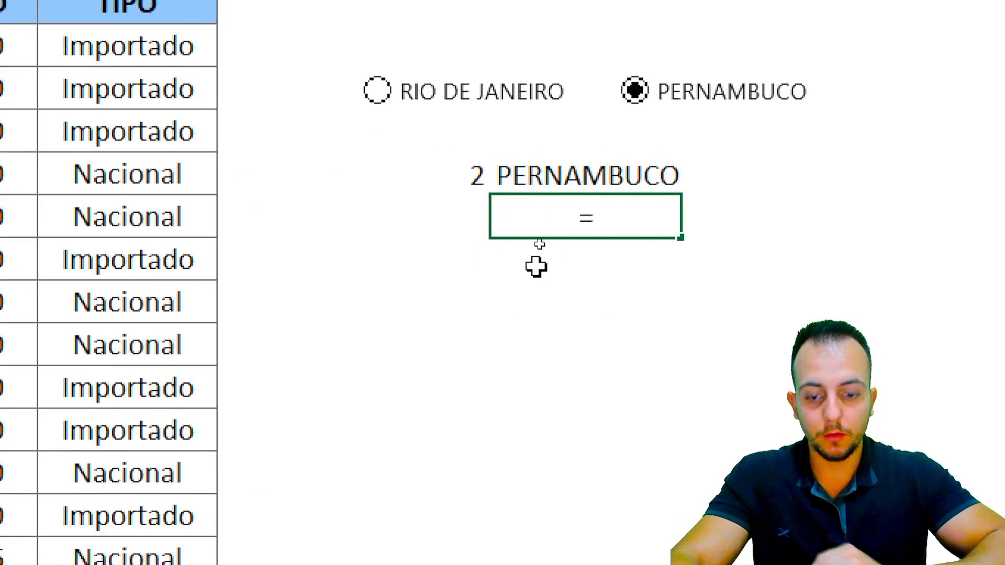
pyautogui.write('FILTRO')
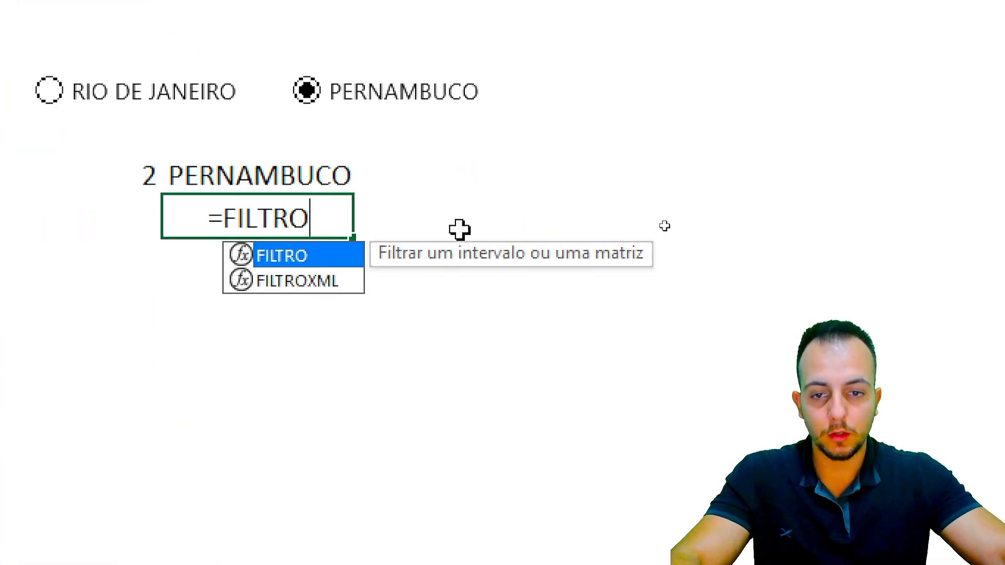
pyautogui.doubleClick(277, 256)
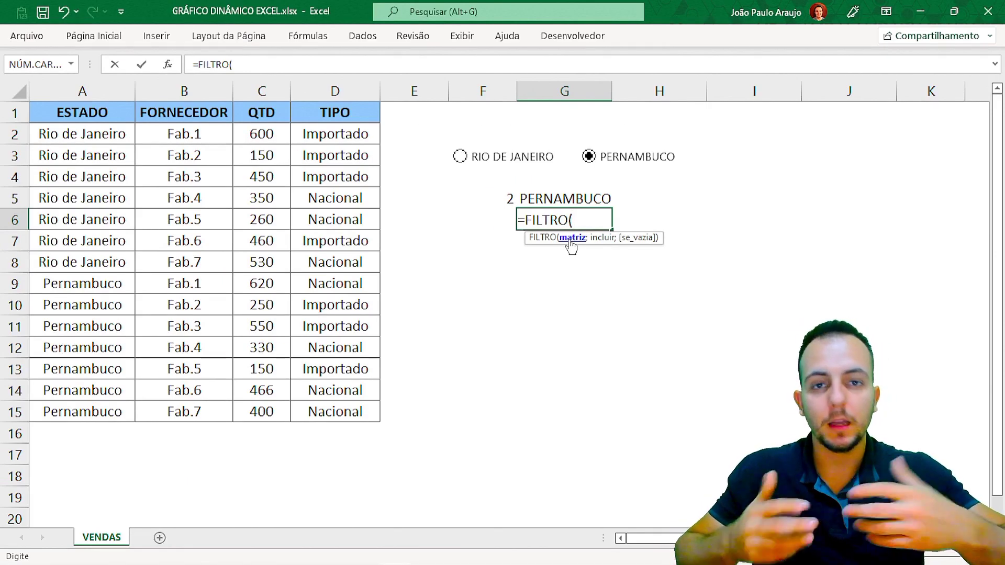
pyautogui.moveTo(126, 114); pyautogui.dragTo(335, 411)
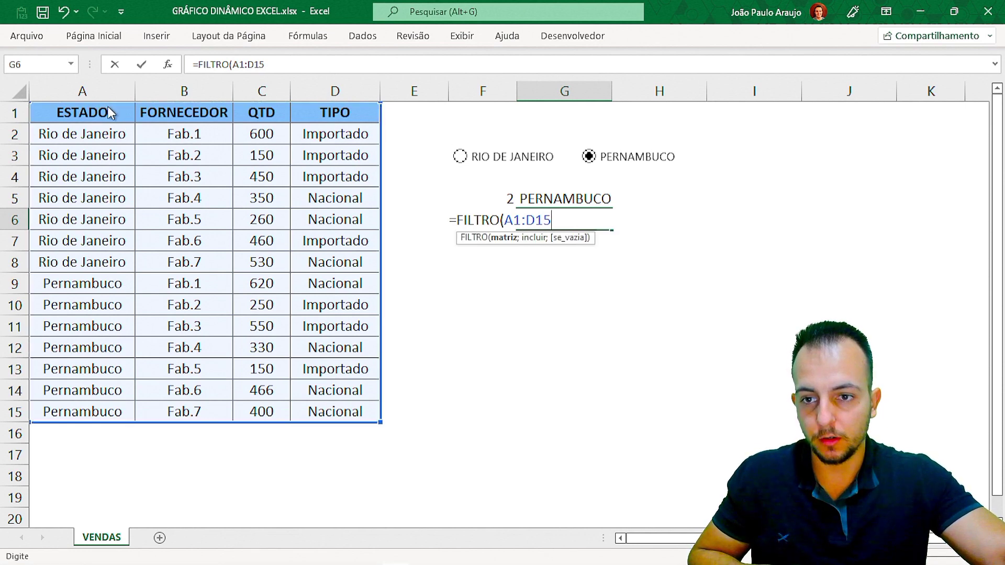
pyautogui.press('Return')
pyautogui.click(508, 330)
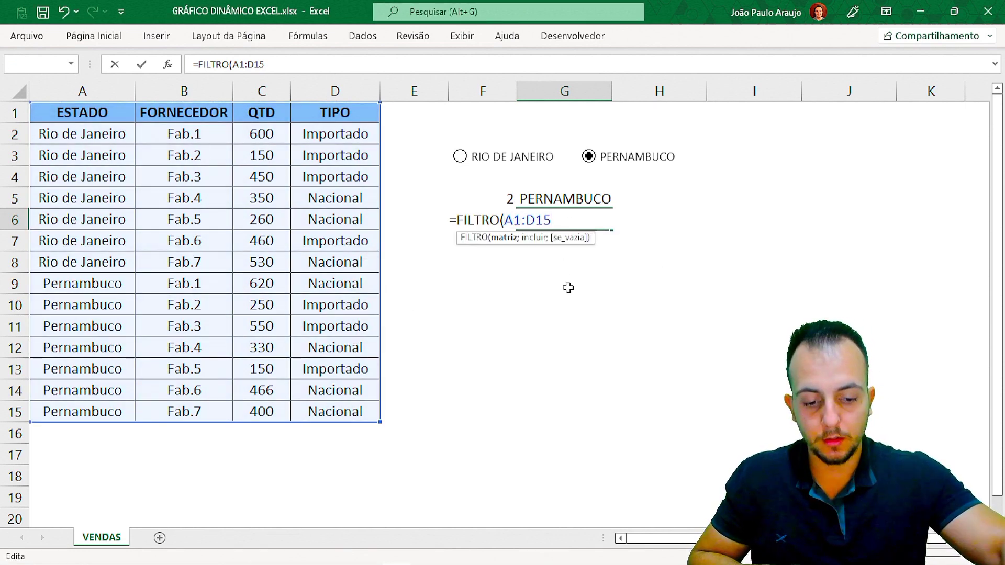
pyautogui.write(';')
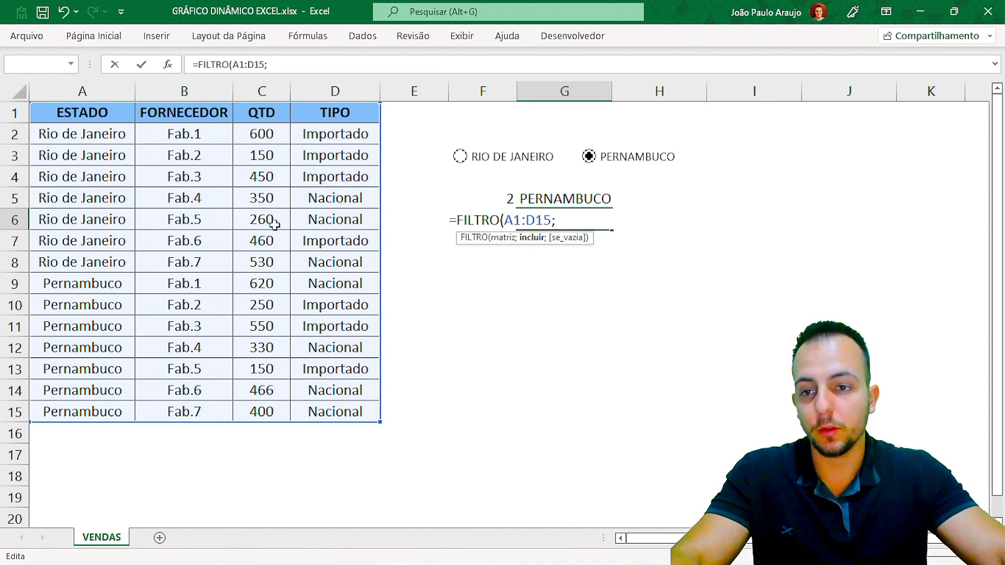
# Finish G6 as =FILTRO(A1:D15;A1:A15=G5) so it keeps the rows whose state matches G5
pyautogui.moveTo(117, 121); pyautogui.dragTo(96, 417)
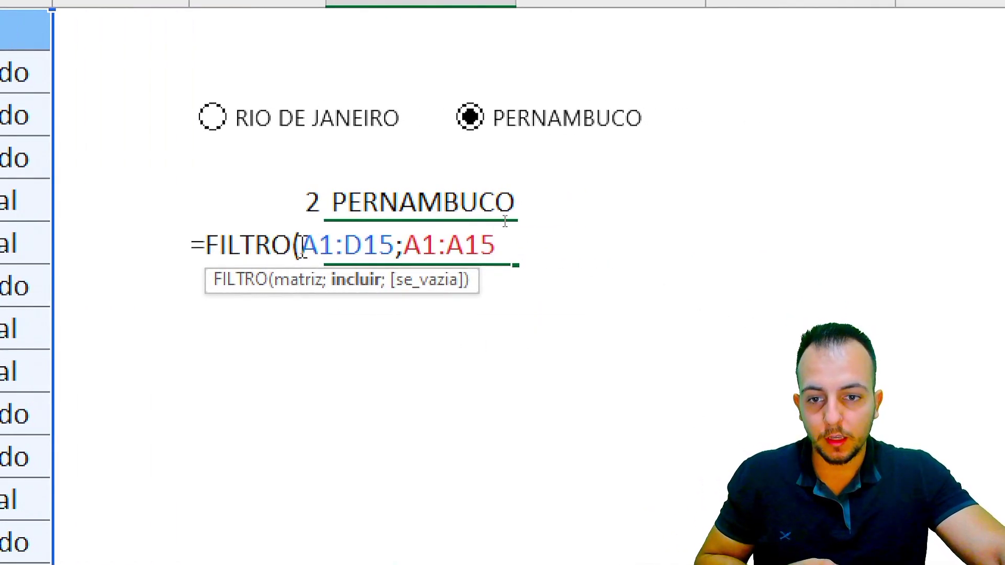
pyautogui.moveTo(384, 256); pyautogui.dragTo(471, 250)
pyautogui.click(438, 250)
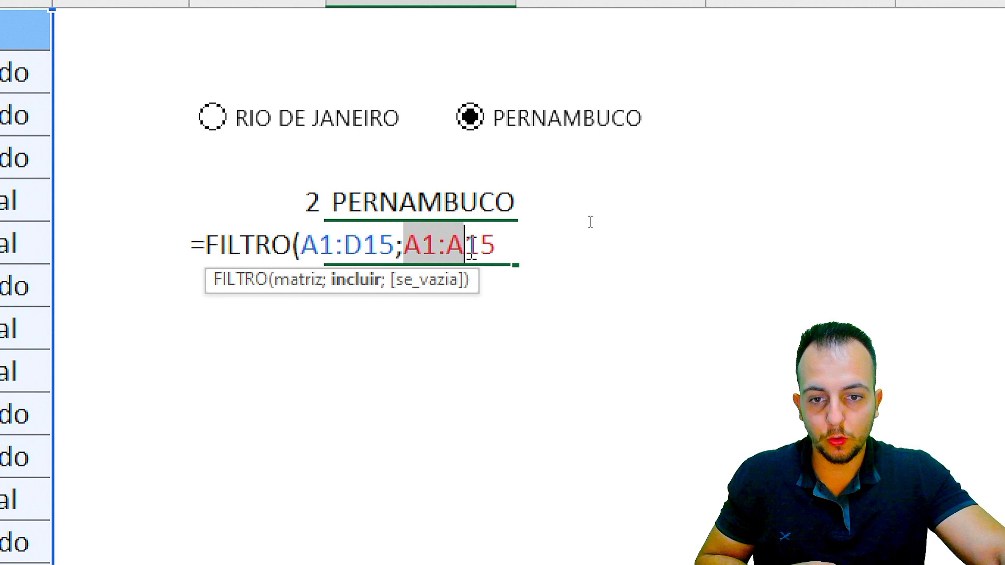
pyautogui.click(501, 250)
pyautogui.write('=')
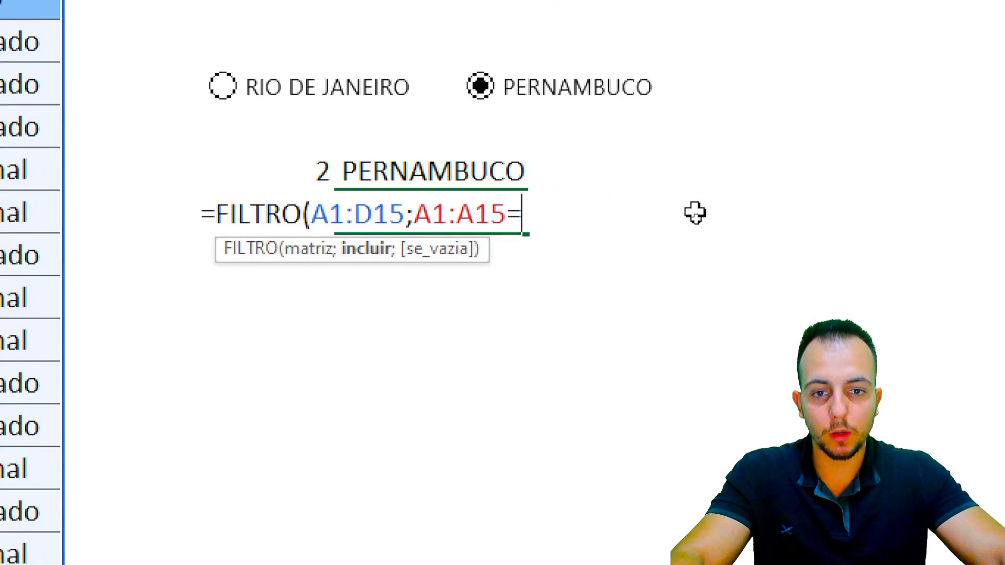
pyautogui.click(383, 179)
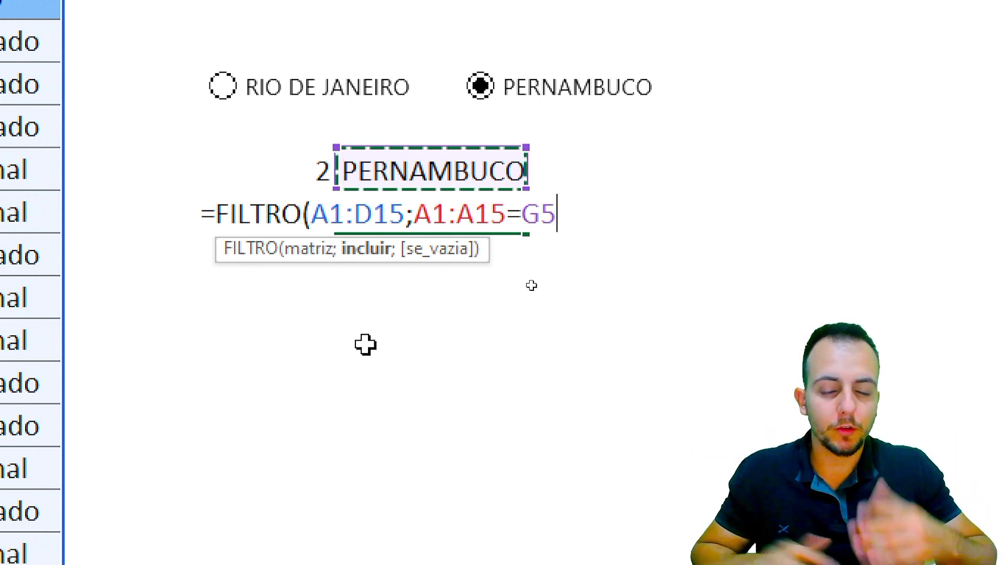
pyautogui.write(')')
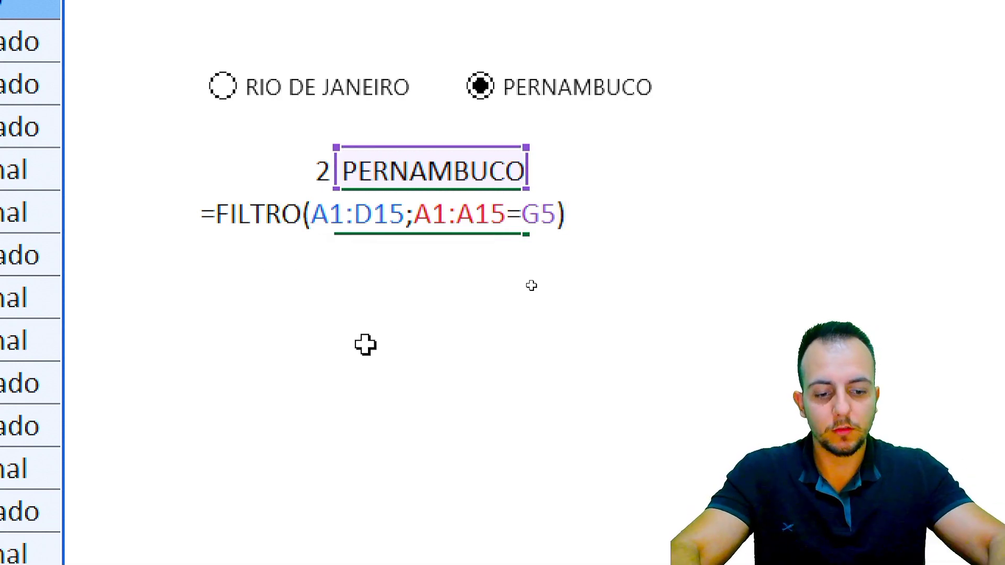
pyautogui.press('Return')
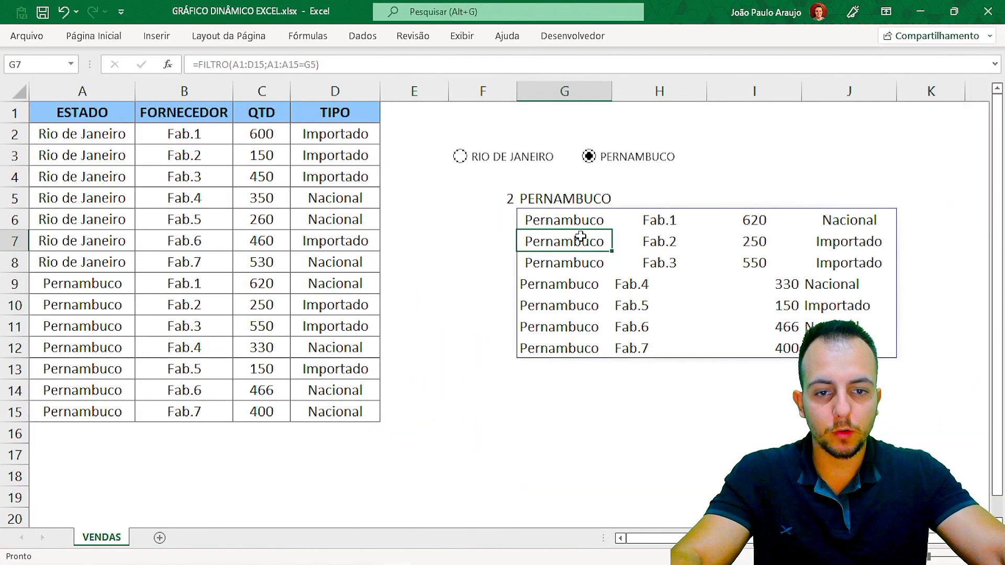
# Centre the spilled filter results in G6:J12
pyautogui.moveTo(564, 221); pyautogui.dragTo(863, 348)
pyautogui.hotkey('ctrl', 'z')
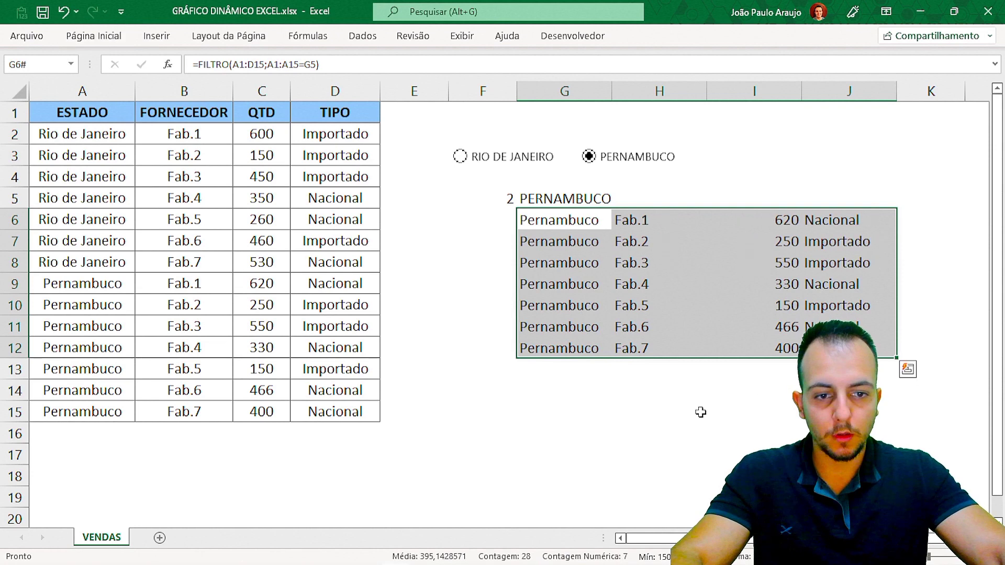
pyautogui.hotkey('ctrl', 'y')
pyautogui.click(650, 415)
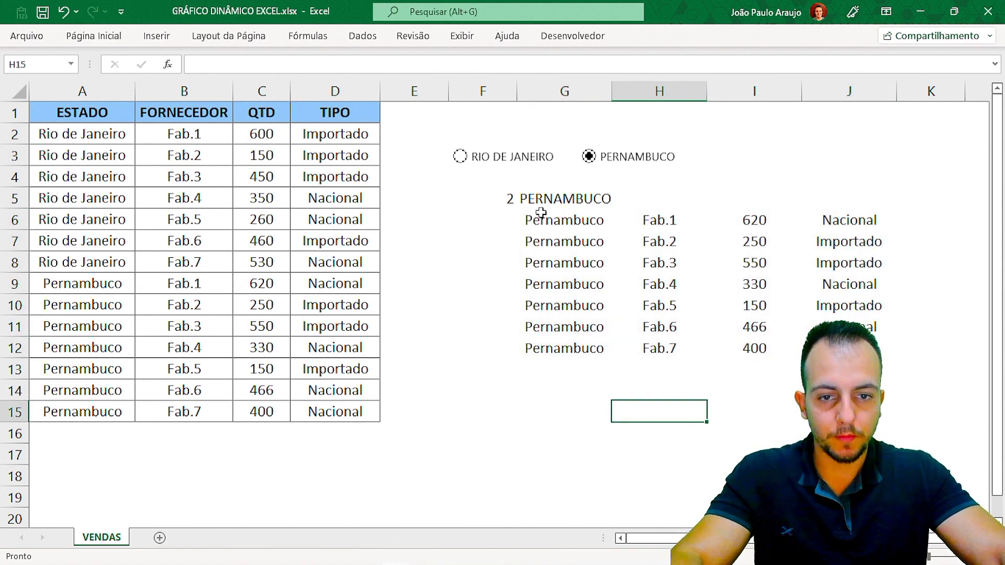
# Toggle the option buttons between Pernambuco and Rio de Janeiro, ending on Rio de Janeiro
pyautogui.click(460, 157)
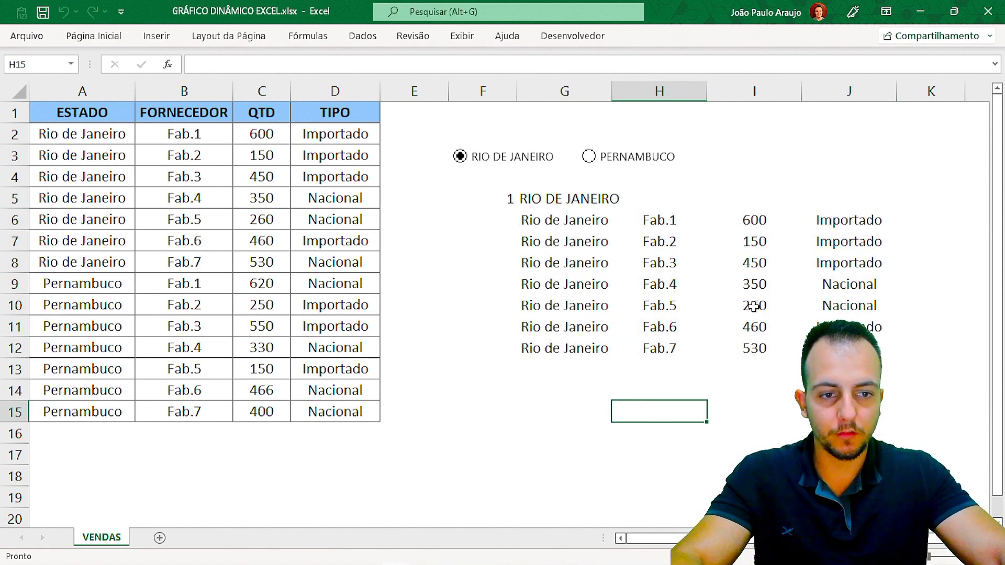
pyautogui.click(589, 157)
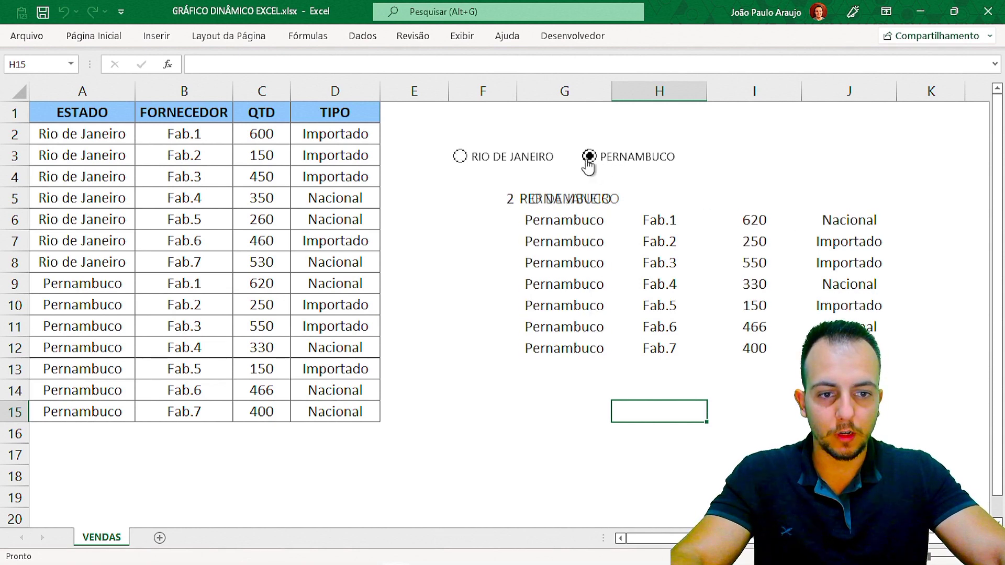
pyautogui.click(461, 158)
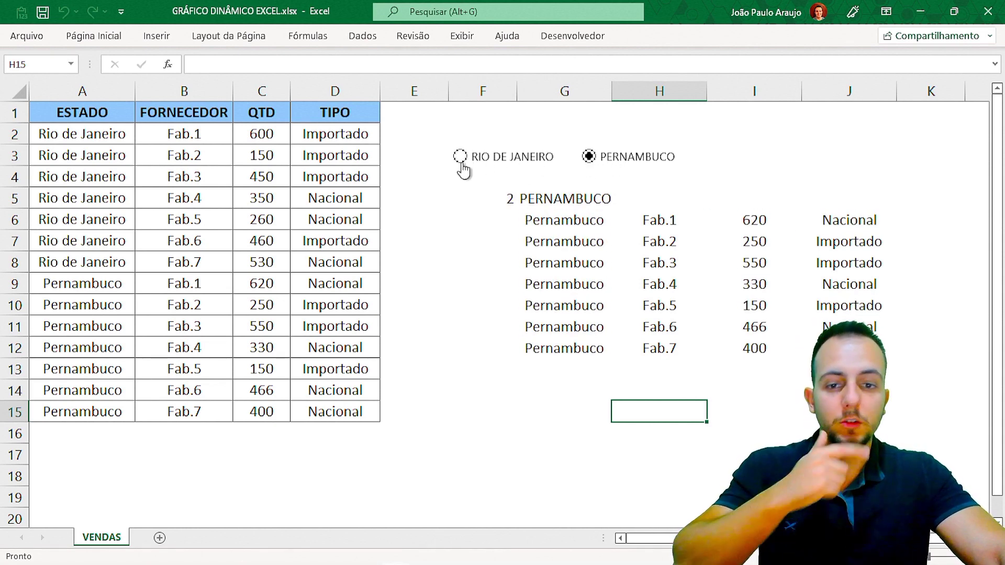
pyautogui.click(463, 162)
pyautogui.click(589, 157)
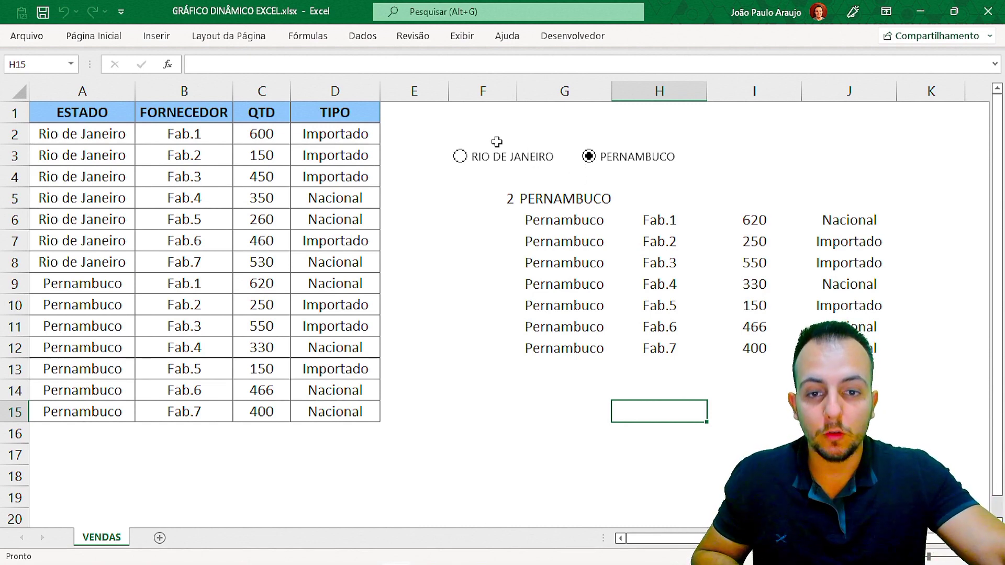
pyautogui.click(461, 157)
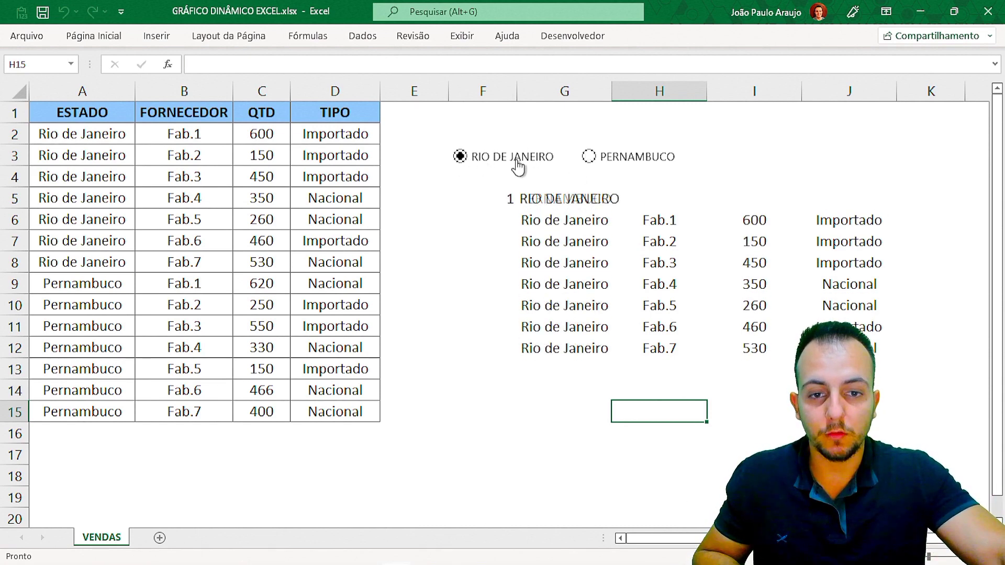
pyautogui.click(588, 157)
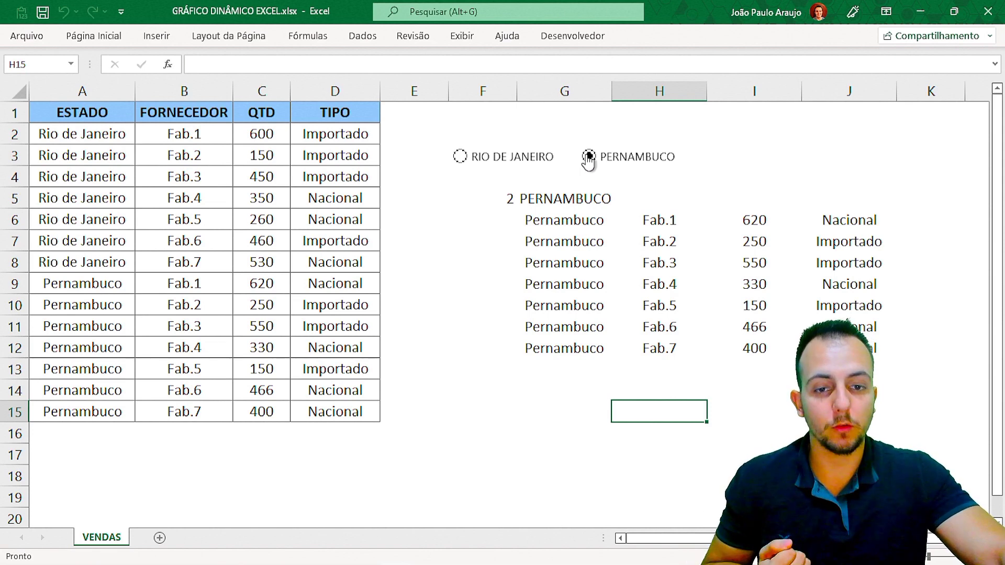
pyautogui.click(471, 158)
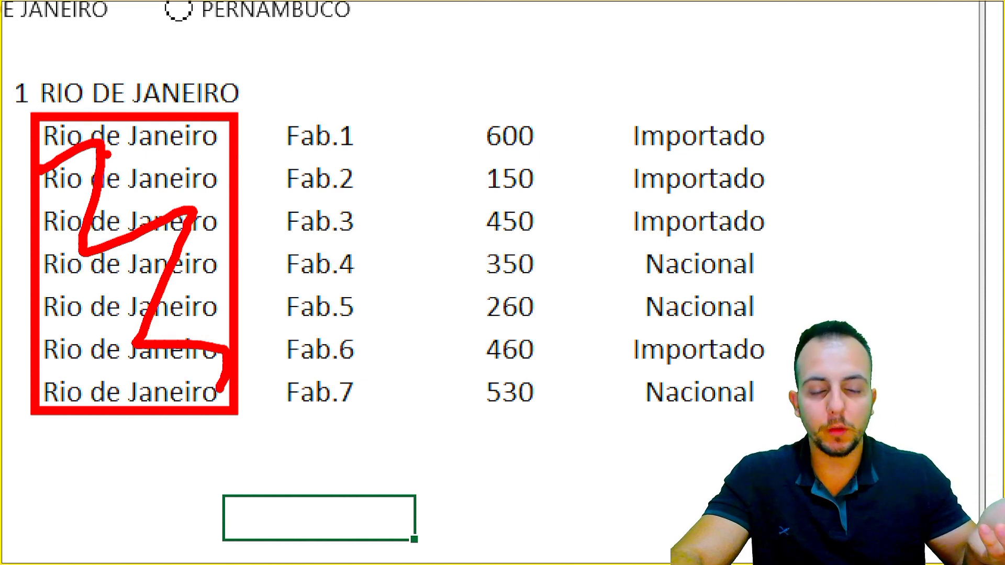
# Clear the annotations and select H6:I12, the Fab and quantity columns of the Rio results
pyautogui.moveTo(641, 145); pyautogui.dragTo(683, 398)
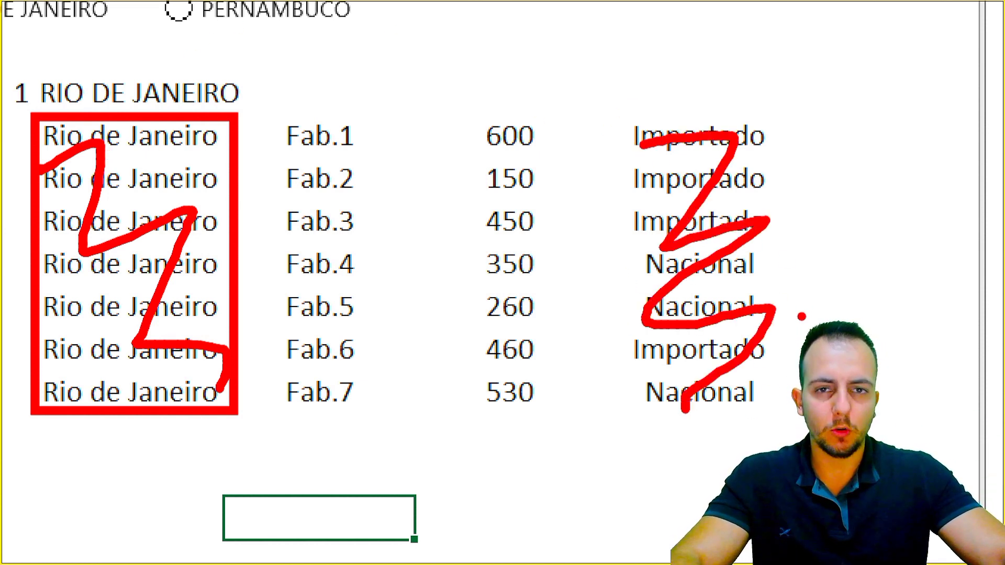
pyautogui.hotkey('ctrl', 'z')
pyautogui.hotkey('ctrl', 'z')
pyautogui.hotkey('ctrl', 'z')
pyautogui.moveTo(415, 96)
pyautogui.mouseDown()
pyautogui.moveTo(228, 329)
pyautogui.moveTo(614, 236)
pyautogui.moveTo(415, 96)
pyautogui.mouseUp()
pyautogui.press('Escape')
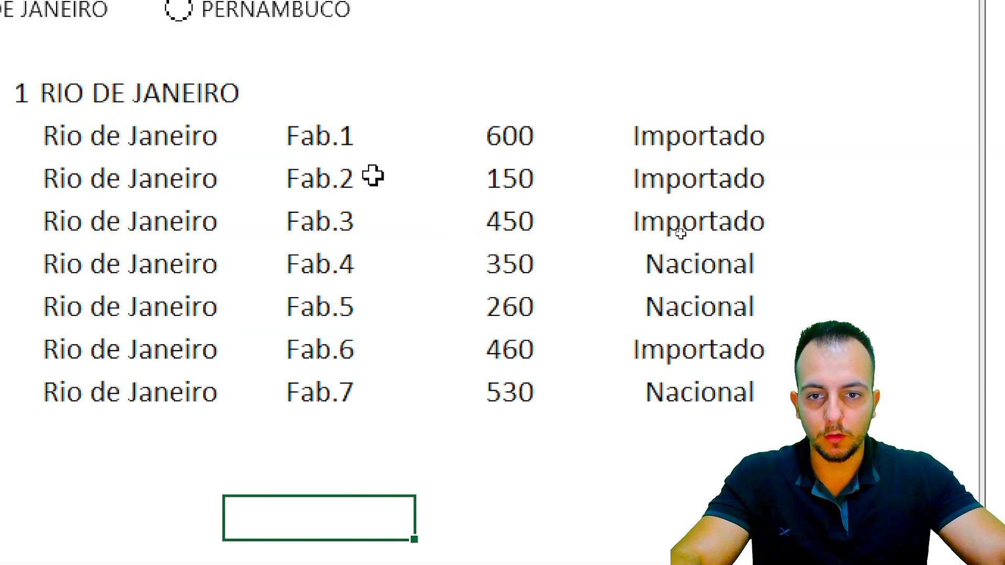
pyautogui.moveTo(341, 136)
pyautogui.mouseDown()
pyautogui.moveTo(432, 226)
pyautogui.moveTo(530, 398)
pyautogui.mouseUp()
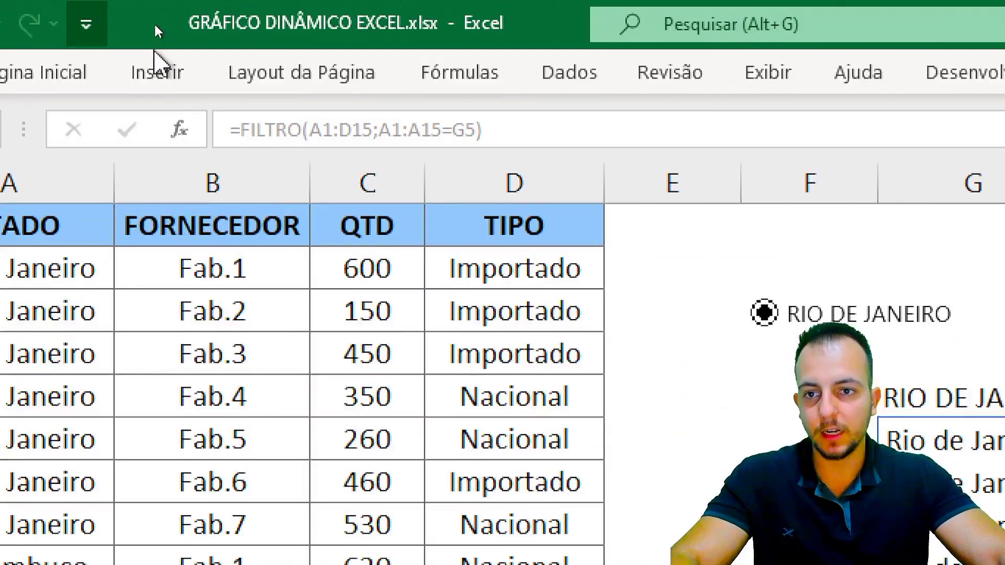
# Insert a clustered column chart of the selected quantities and move it below the filtered table
pyautogui.click(157, 72)
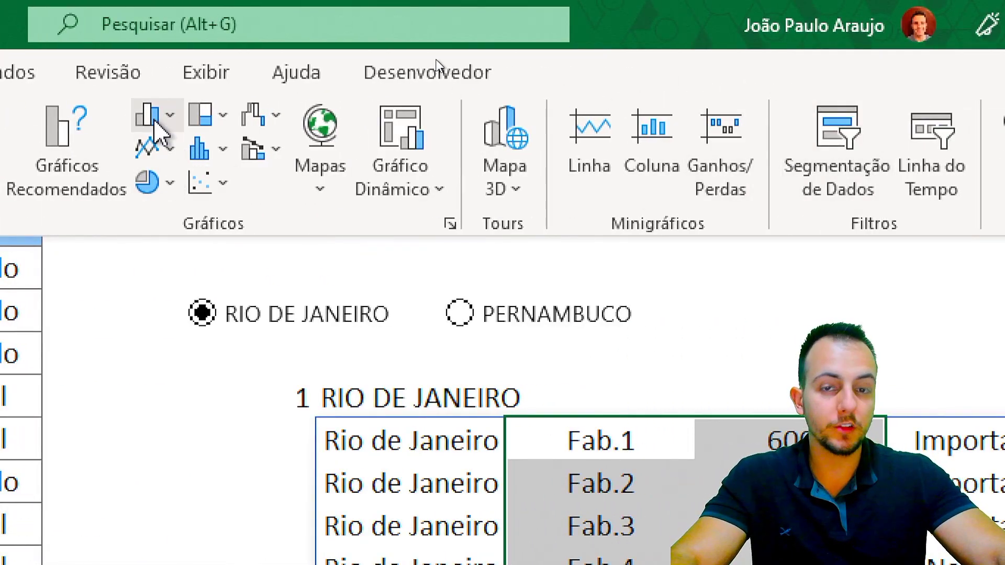
pyautogui.click(155, 121)
pyautogui.click(175, 218)
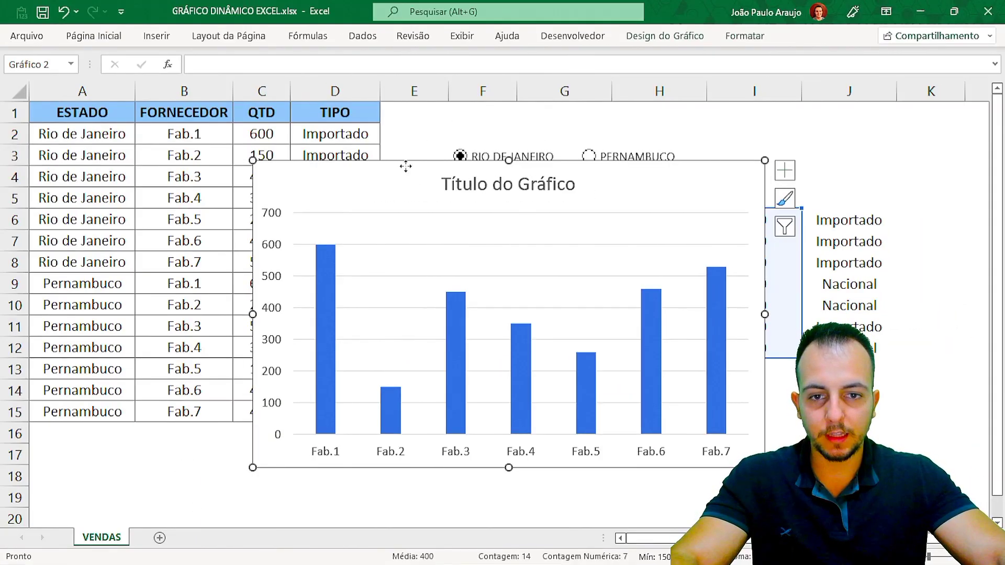
pyautogui.moveTo(406, 166)
pyautogui.mouseDown()
pyautogui.moveTo(562, 232)
pyautogui.moveTo(552, 182)
pyautogui.mouseUp()
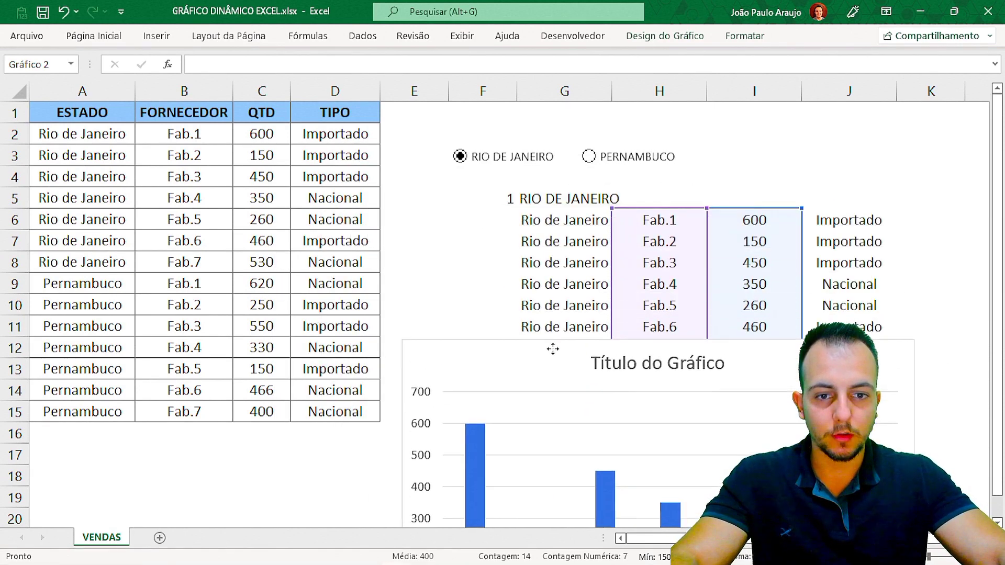
pyautogui.moveTo(551, 182); pyautogui.dragTo(448, 348)
pyautogui.click(431, 262)
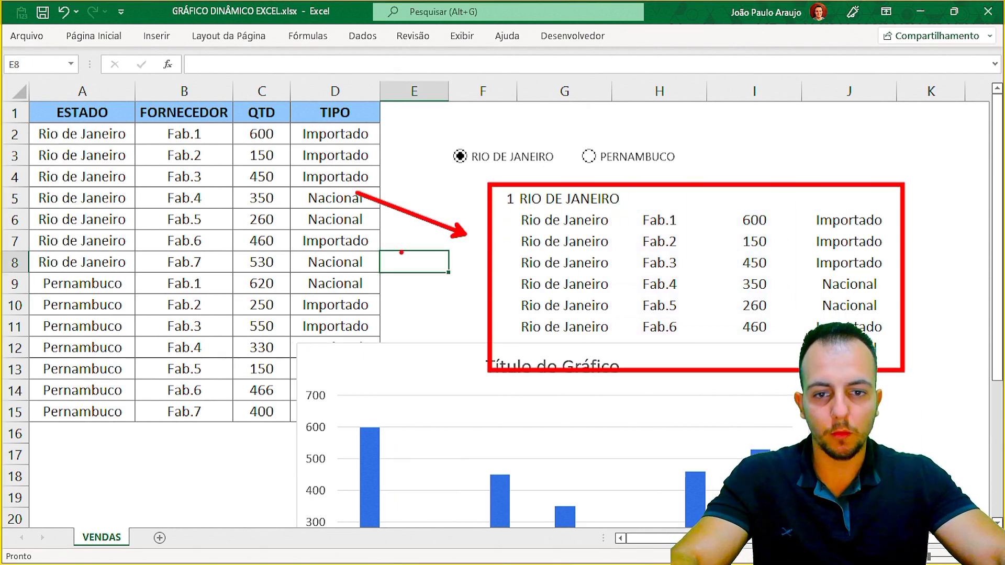
# Move the column chart up to sit just beneath the two option buttons
pyautogui.moveTo(444, 345); pyautogui.dragTo(548, 170)
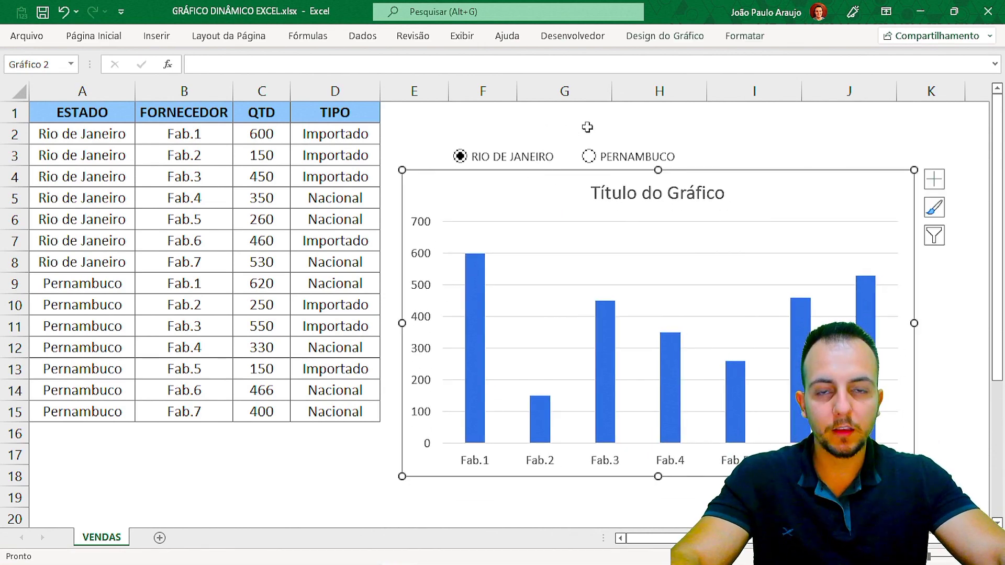
# Select both option buttons together and nudge them up four times to row 1
pyautogui.click(522, 164)
pyautogui.keyDown('ctrl'); pyautogui.click(538, 157); pyautogui.keyUp('ctrl')
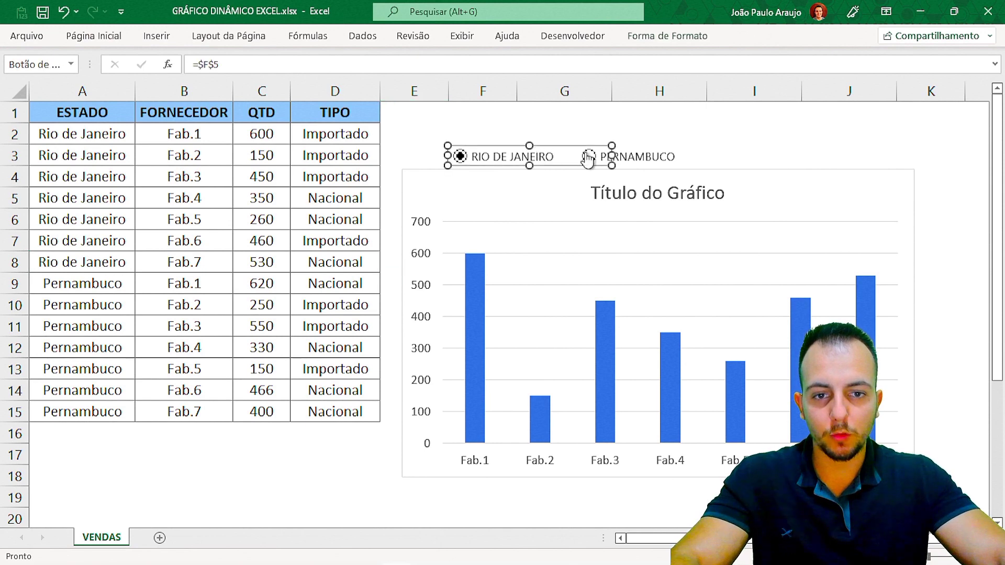
pyautogui.keyDown('ctrl'); pyautogui.click(636, 156); pyautogui.keyUp('ctrl')
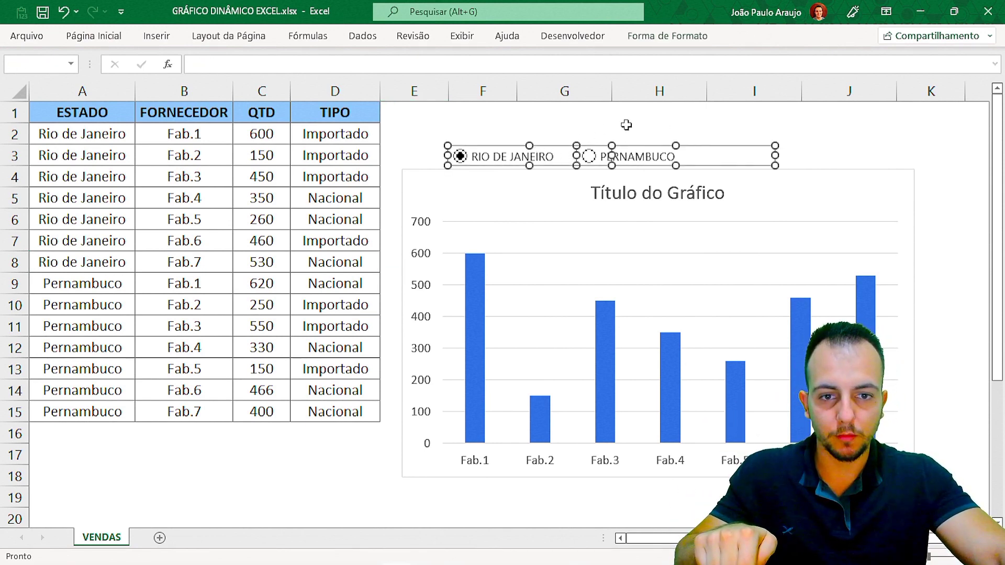
pyautogui.press('Up')
pyautogui.press('Up')
pyautogui.press('Up')
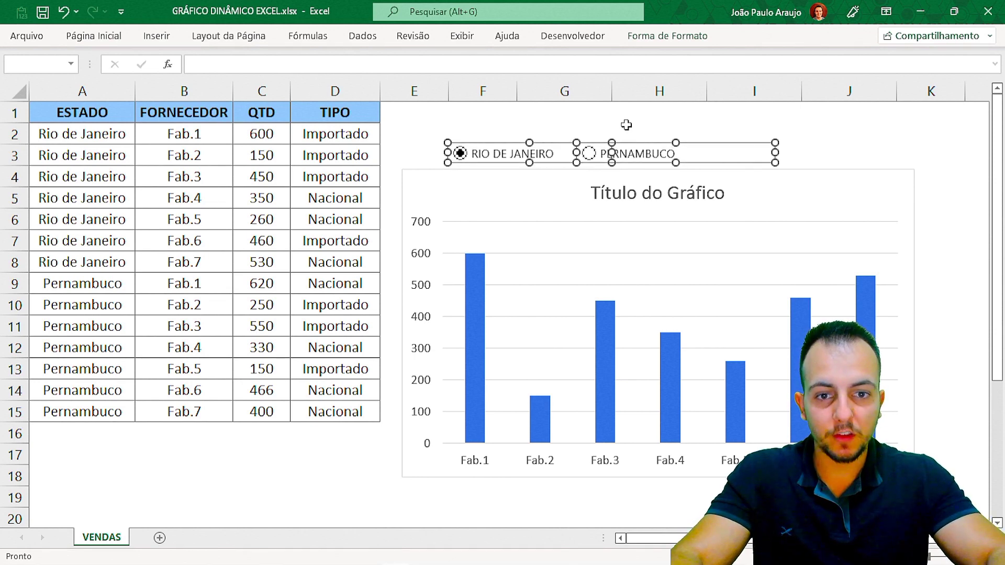
pyautogui.press('Up')
pyautogui.press('Up')
pyautogui.press('Up')
pyautogui.press('Up')
pyautogui.press('Up')
pyautogui.press('Up')
pyautogui.press('Up')
pyautogui.press('Up')
pyautogui.press('Up')
pyautogui.press('Up')
pyautogui.press('Up')
pyautogui.press('Up')
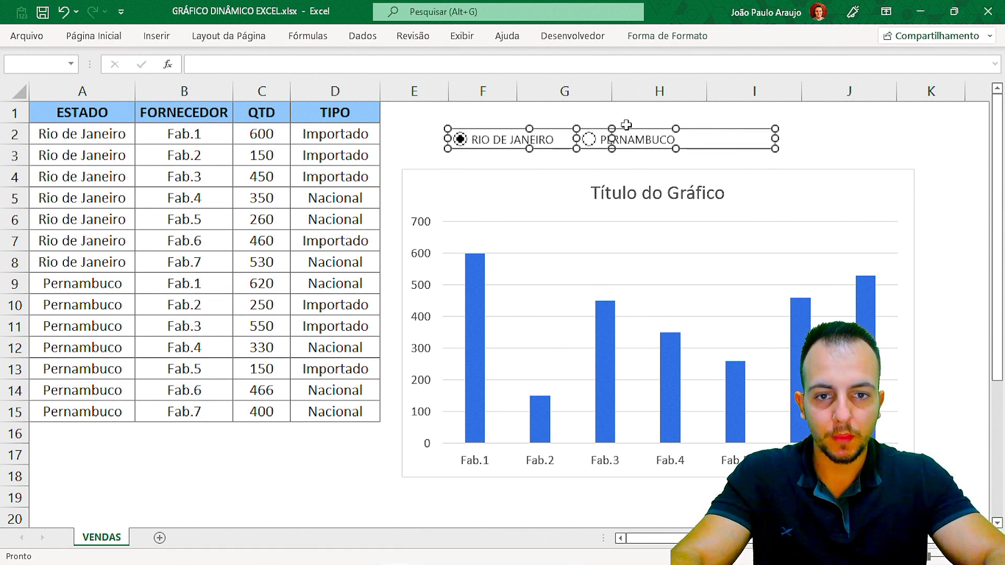
pyautogui.press('Up')
pyautogui.press('Up')
pyautogui.press('Up')
pyautogui.press('Up')
pyautogui.press('Up')
pyautogui.press('Up')
pyautogui.press('Up')
pyautogui.press('Up')
pyautogui.press('Up')
pyautogui.press('Up')
pyautogui.press('Up')
pyautogui.press('Up')
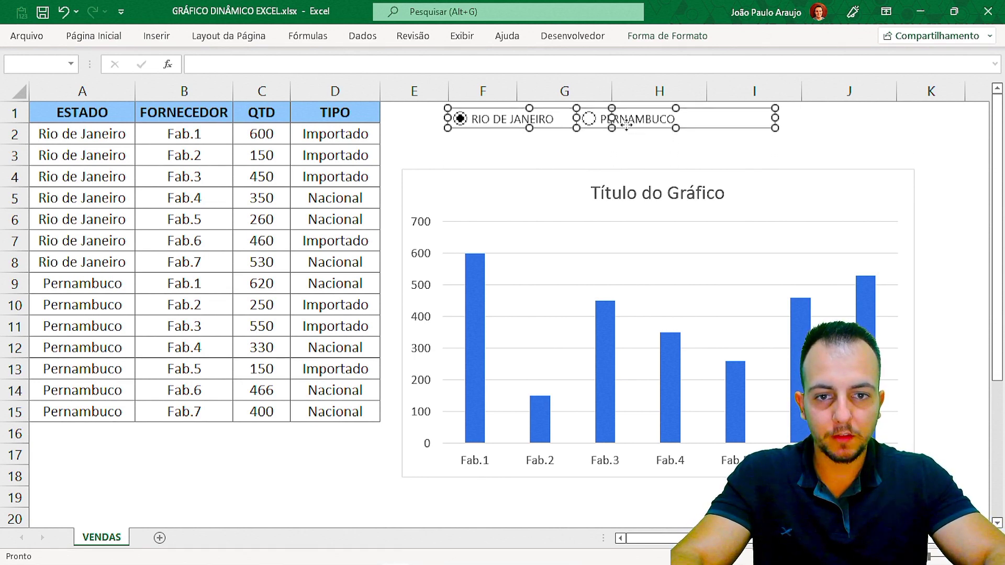
pyautogui.press('Up')
pyautogui.press('Up')
# Move the chart up toward the top of the sheet and resize it from its corner
pyautogui.click(522, 176)
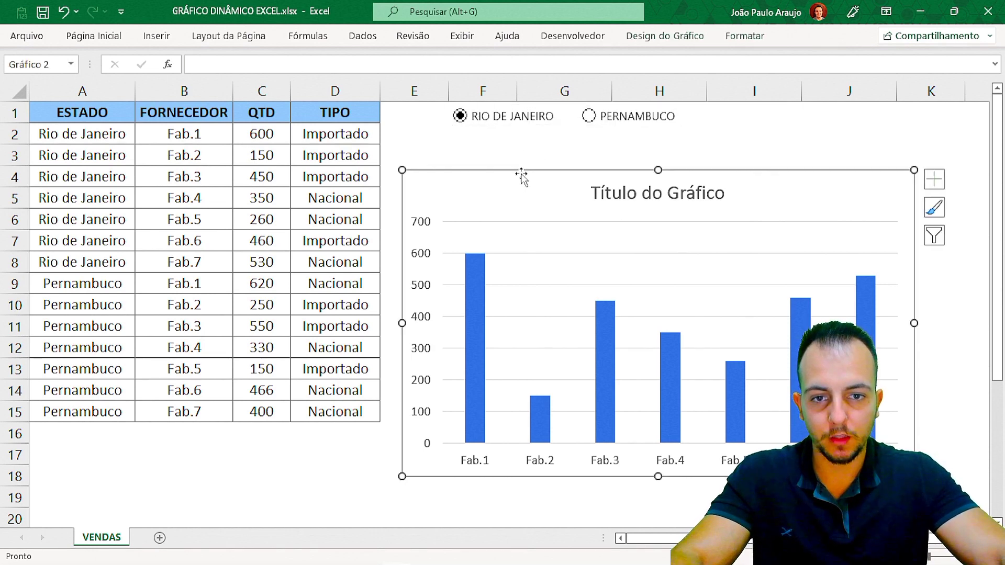
pyautogui.moveTo(521, 175); pyautogui.dragTo(543, 108)
pyautogui.moveTo(937, 410); pyautogui.dragTo(907, 436)
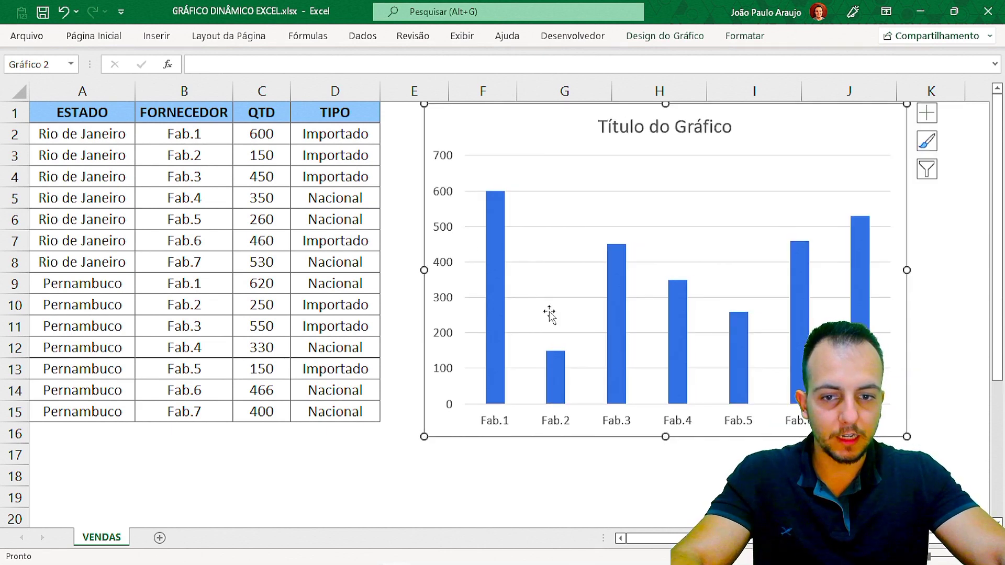
pyautogui.click(396, 155)
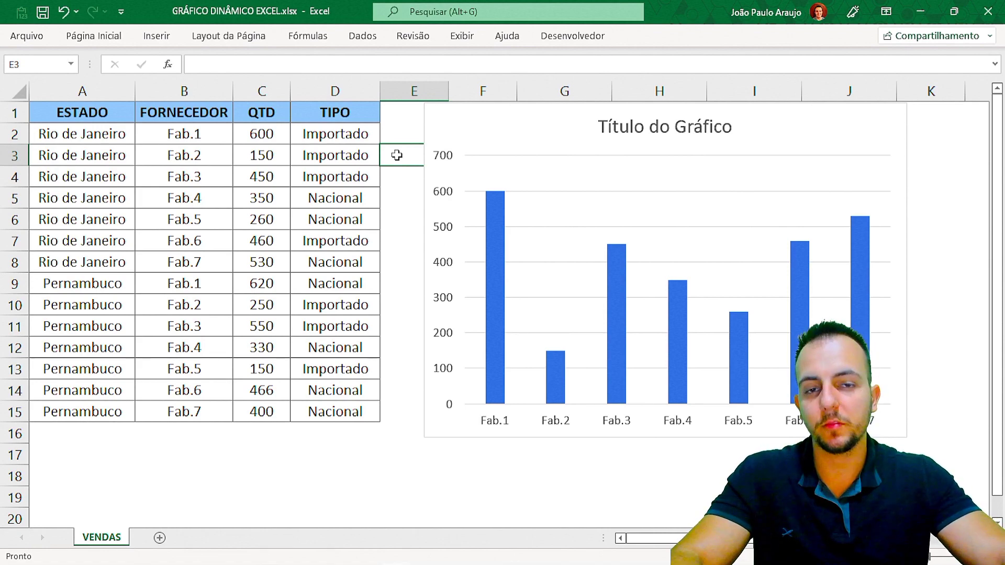
# Send the chart backward with Recuar so the option buttons overlay its top
pyautogui.click(426, 141)
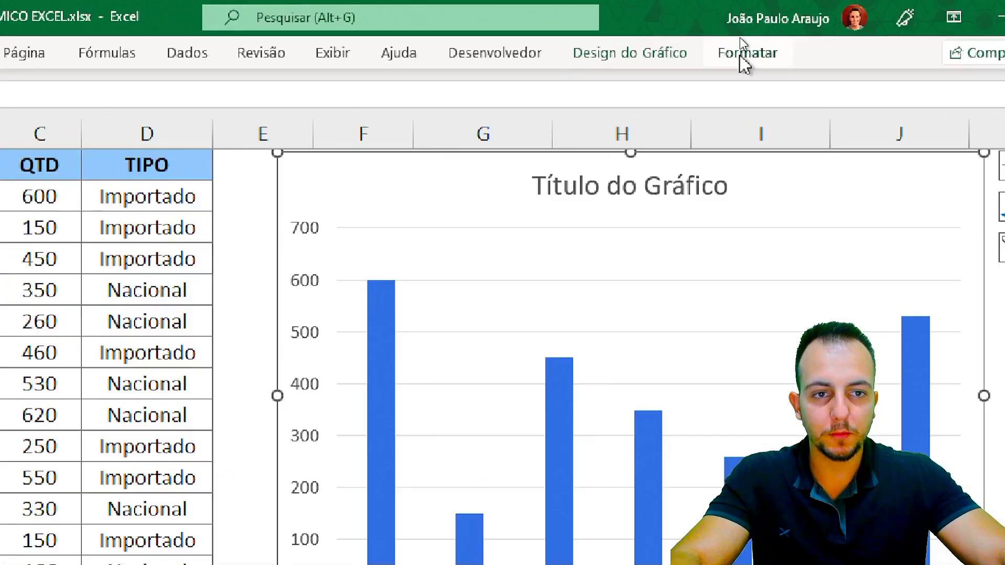
pyautogui.click(743, 38)
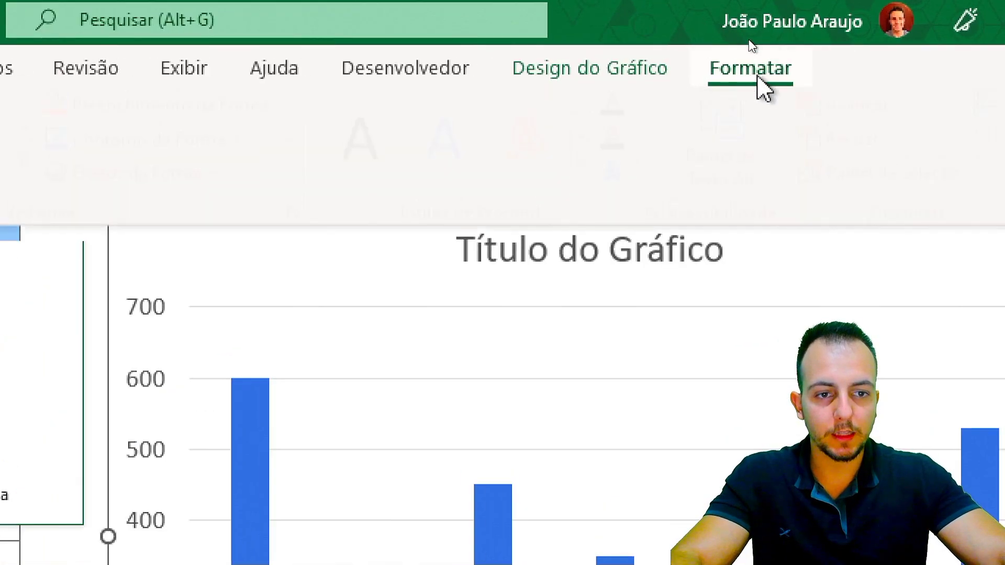
pyautogui.click(612, 148)
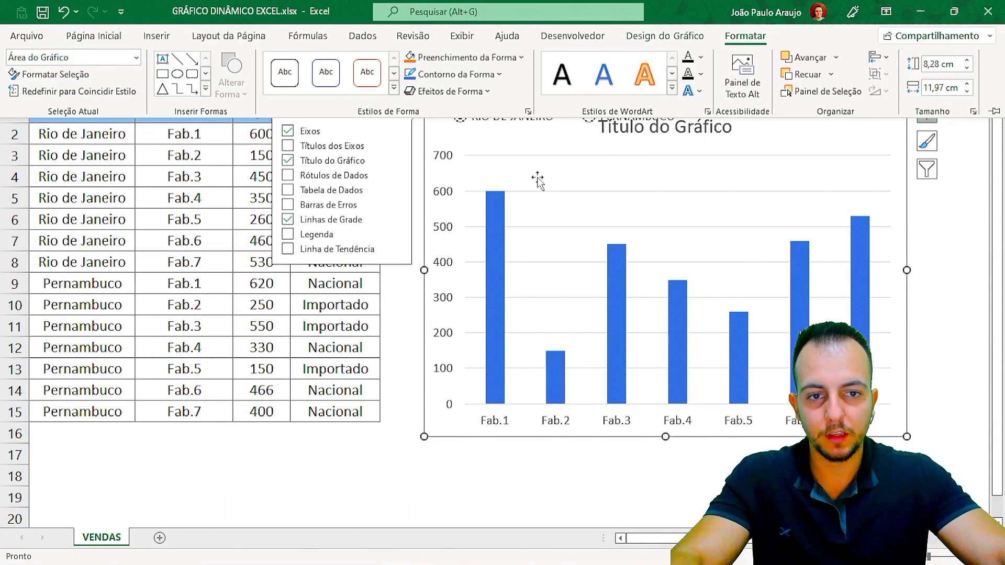
pyautogui.click(398, 471)
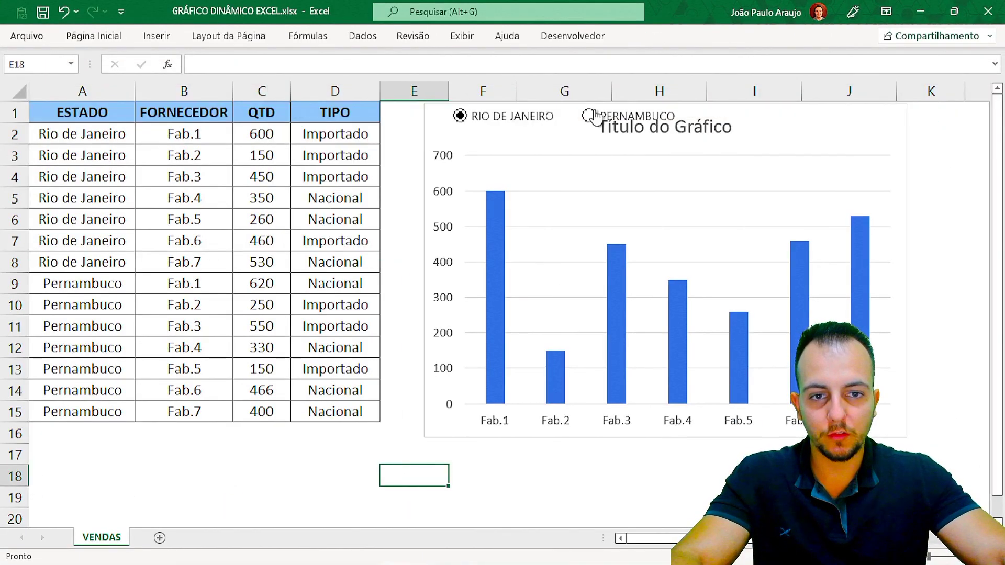
# Delete the chart title, then test Pernambuco and Rio de Janeiro, ending on Rio de Janeiro
pyautogui.click(714, 131)
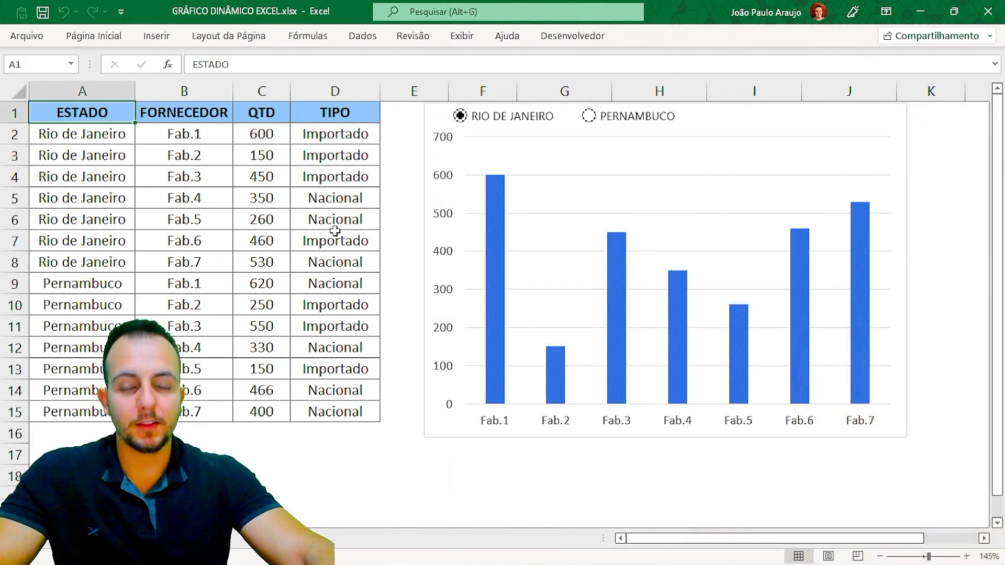
pyautogui.click(588, 117)
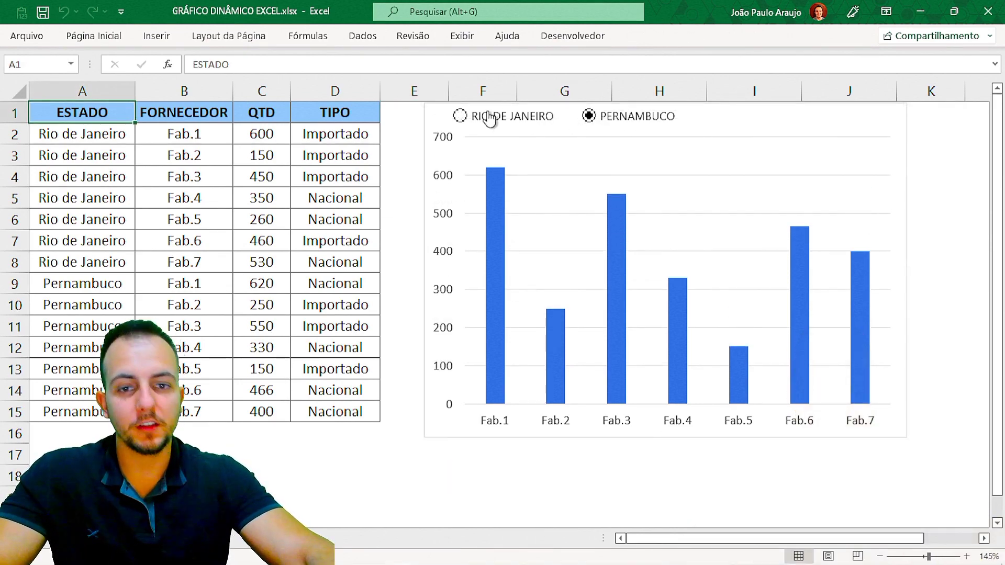
pyautogui.click(459, 118)
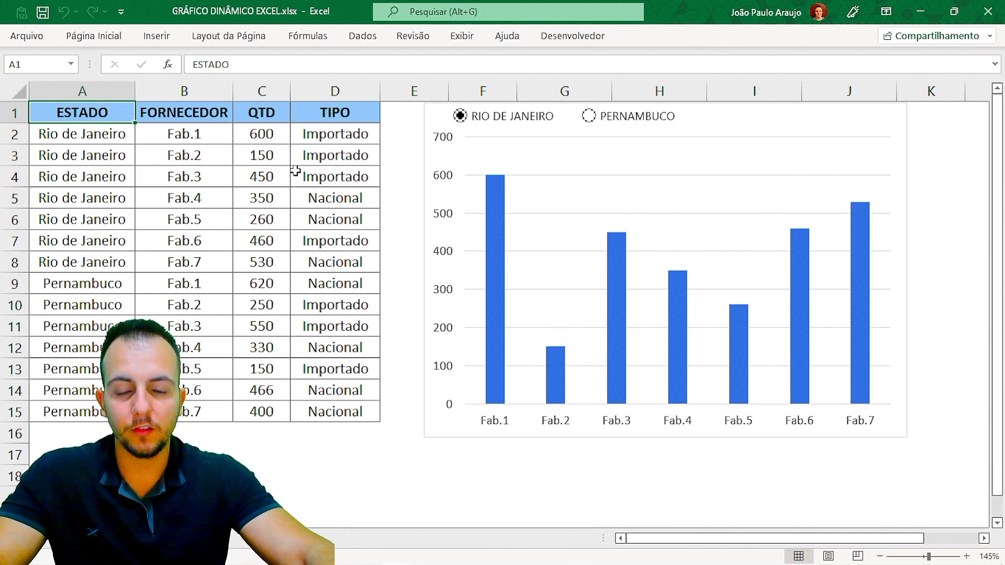
pyautogui.click(589, 118)
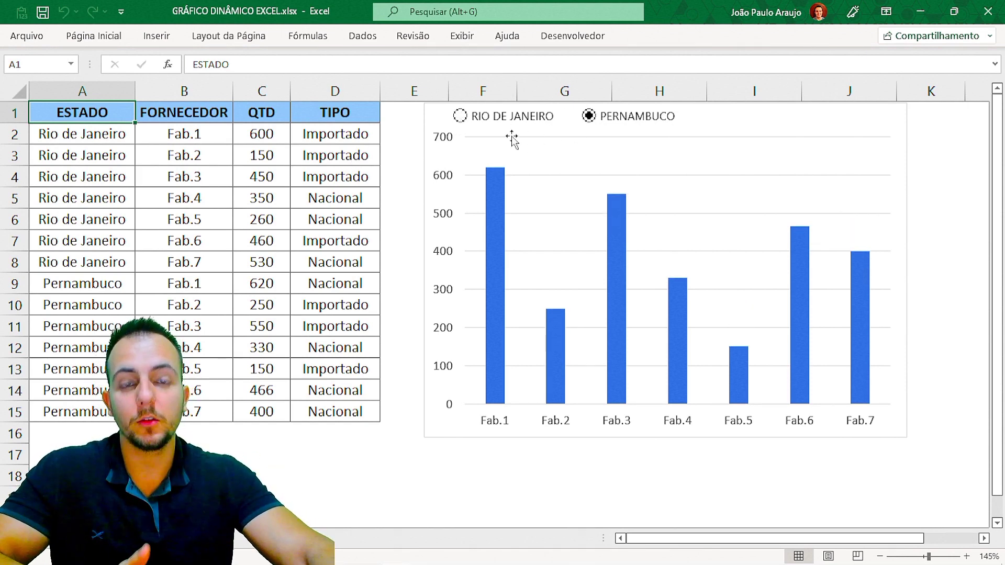
pyautogui.click(458, 124)
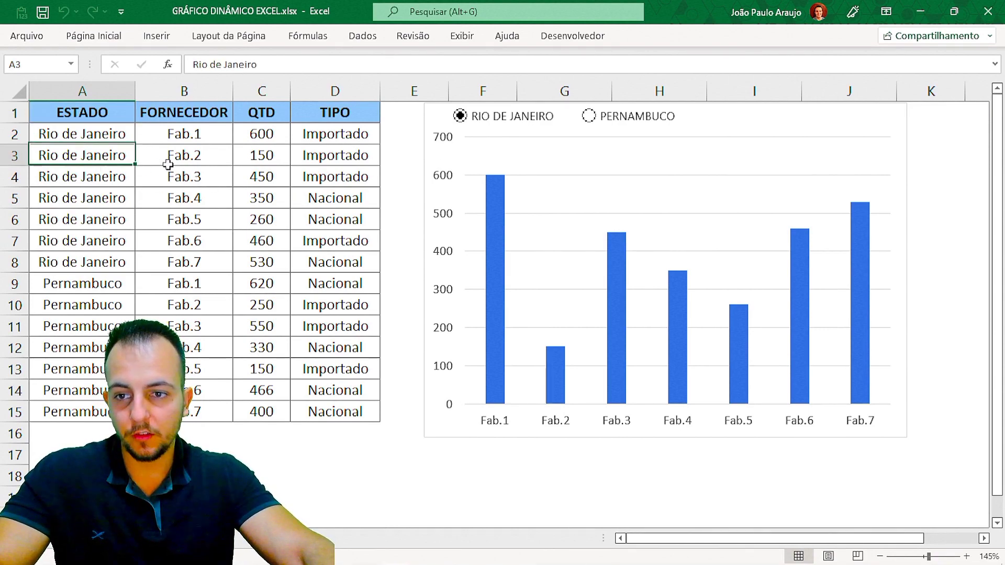
# Change Fab.2's Rio de Janeiro quantity in C3 to 999
pyautogui.moveTo(118, 157); pyautogui.dragTo(291, 155)
pyautogui.click(262, 155)
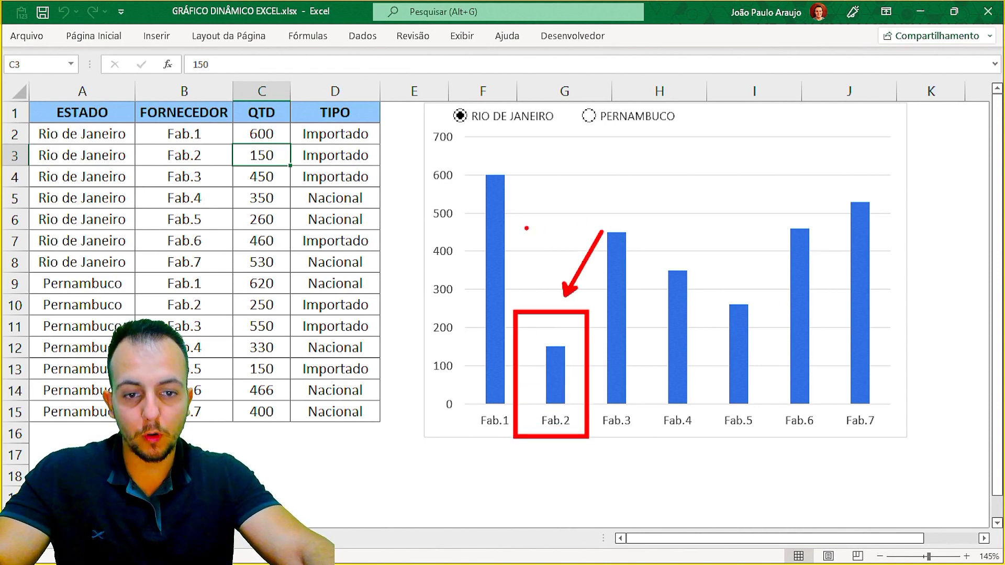
pyautogui.write('999')
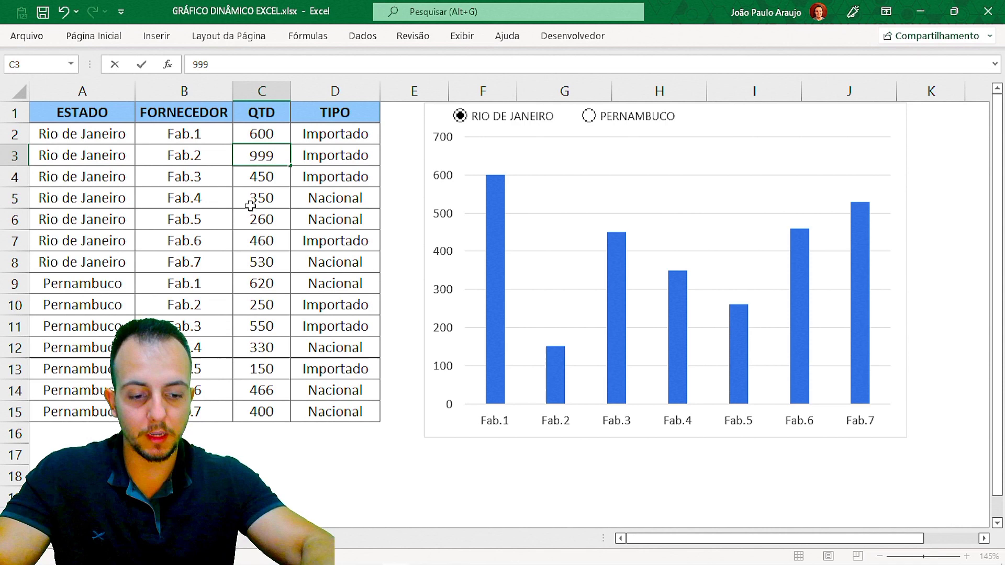
pyautogui.hotkey('ctrl', 'Return')
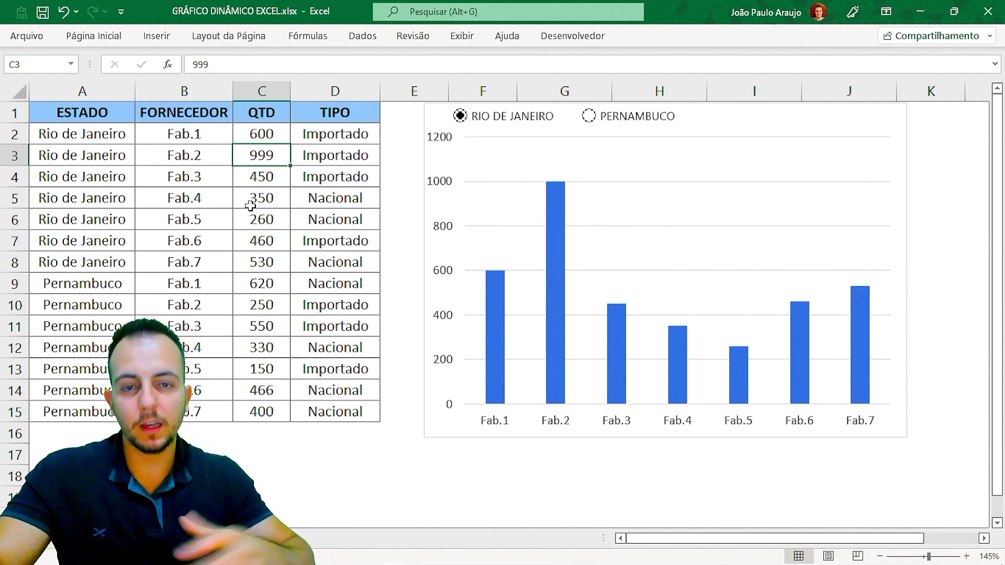
# Toggle the option buttons to check the chart, ending on Pernambuco
pyautogui.click(593, 117)
pyautogui.click(474, 122)
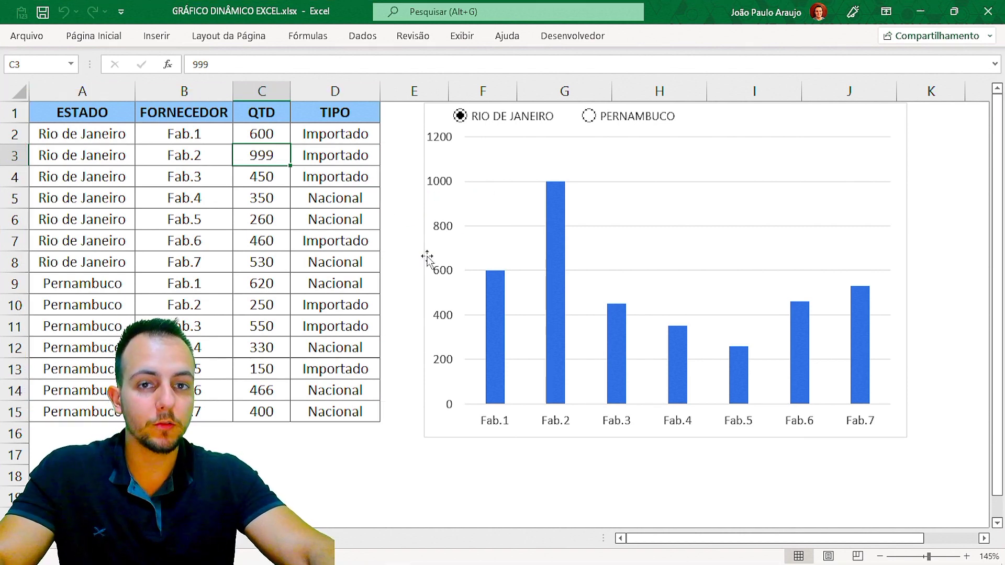
pyautogui.click(589, 116)
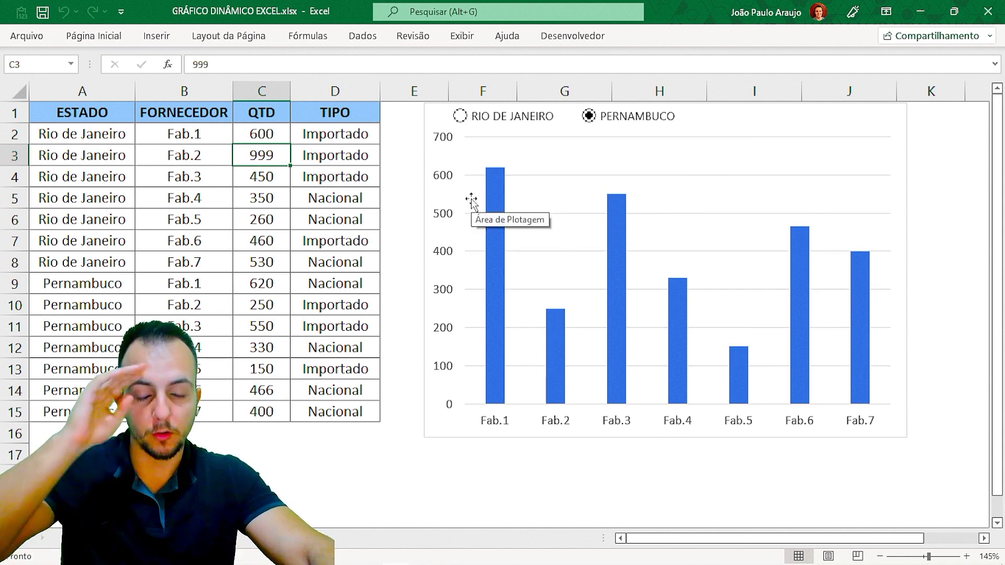